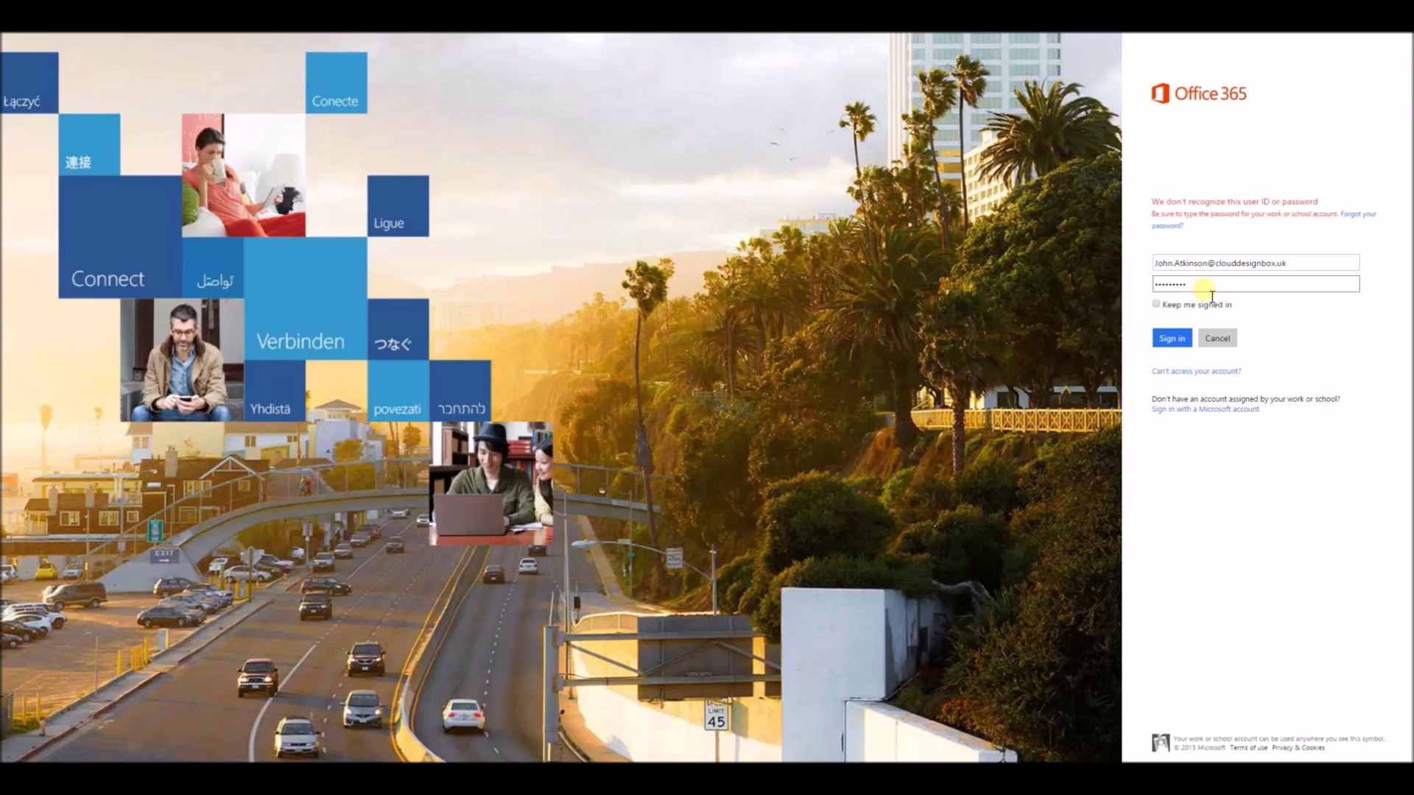
# Submit the school account credentials to reach the Cloud Academy Class Sites page.
pyautogui.click(1181, 338)
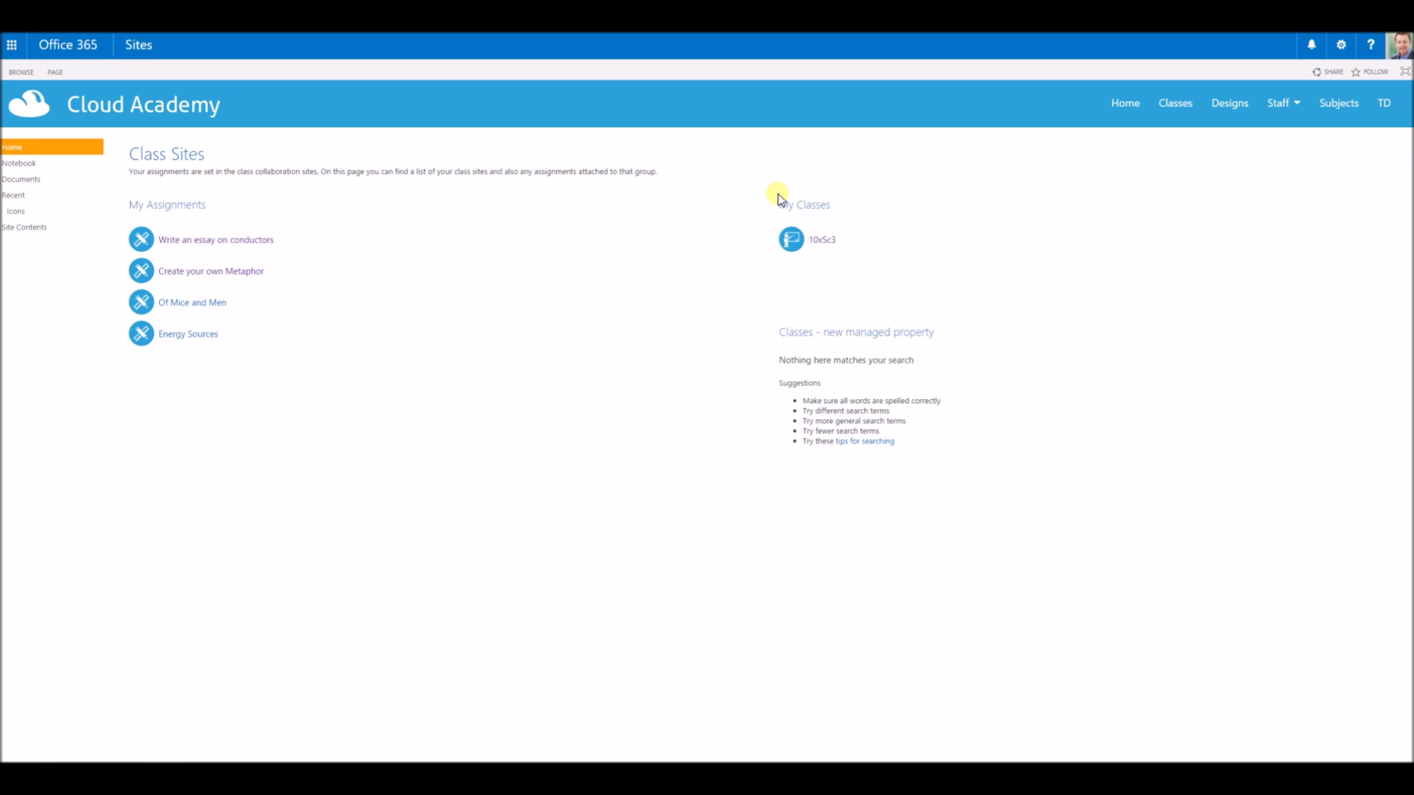
# Open the 10xSc3 class site from the My Classes list.
pyautogui.click(824, 243)
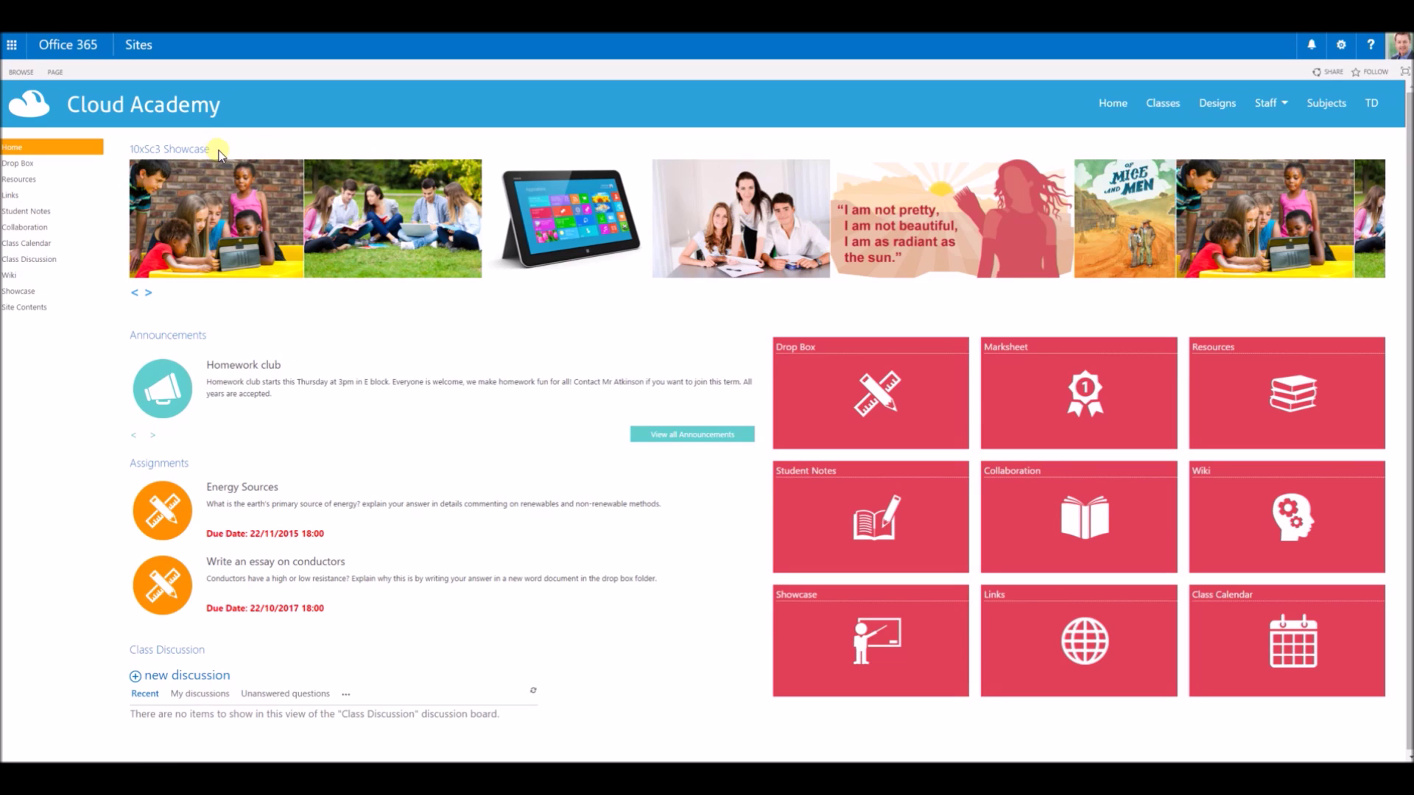
pyautogui.moveTo(221, 151); pyautogui.dragTo(131, 151)
pyautogui.click(277, 324)
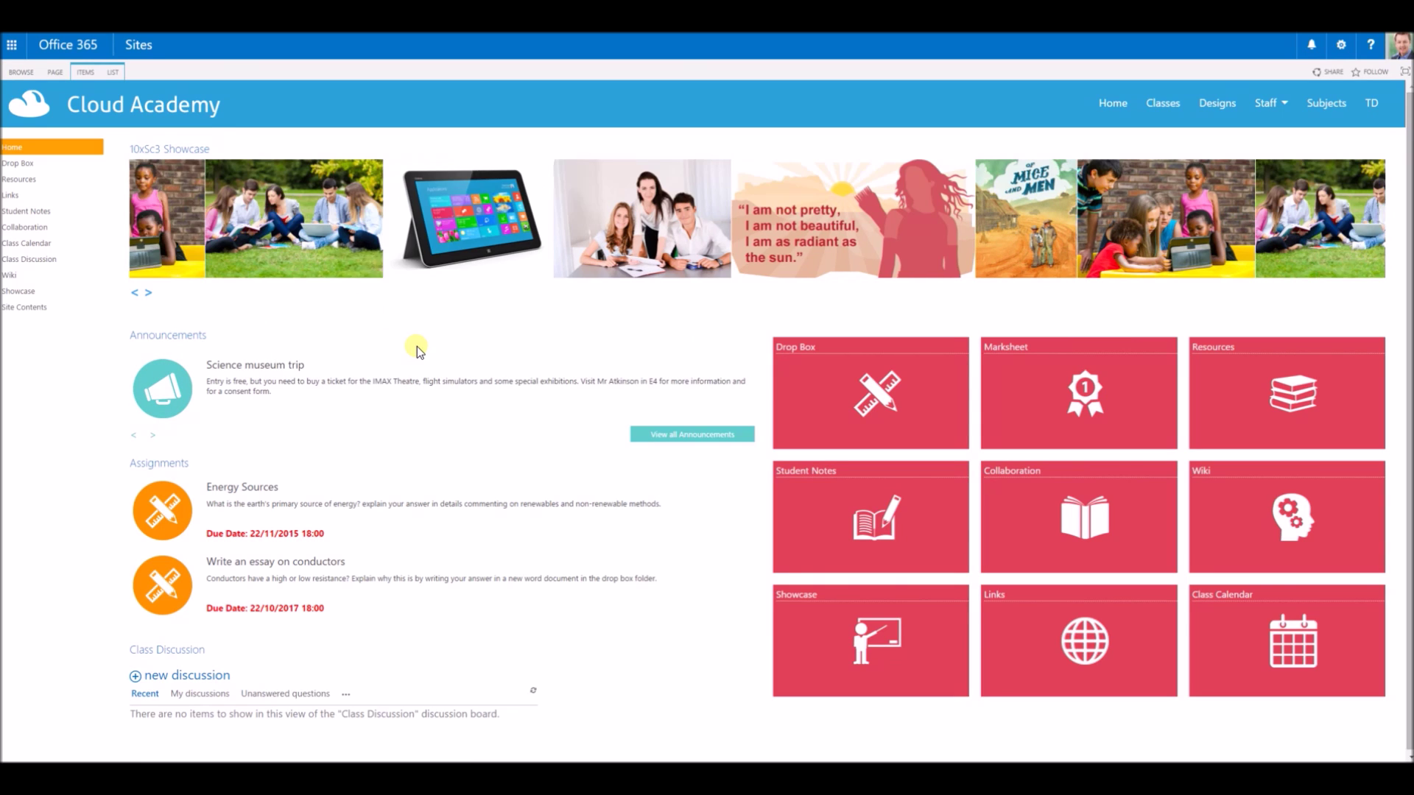
# Browse through the showcase images and the class announcements.
pyautogui.click(150, 295)
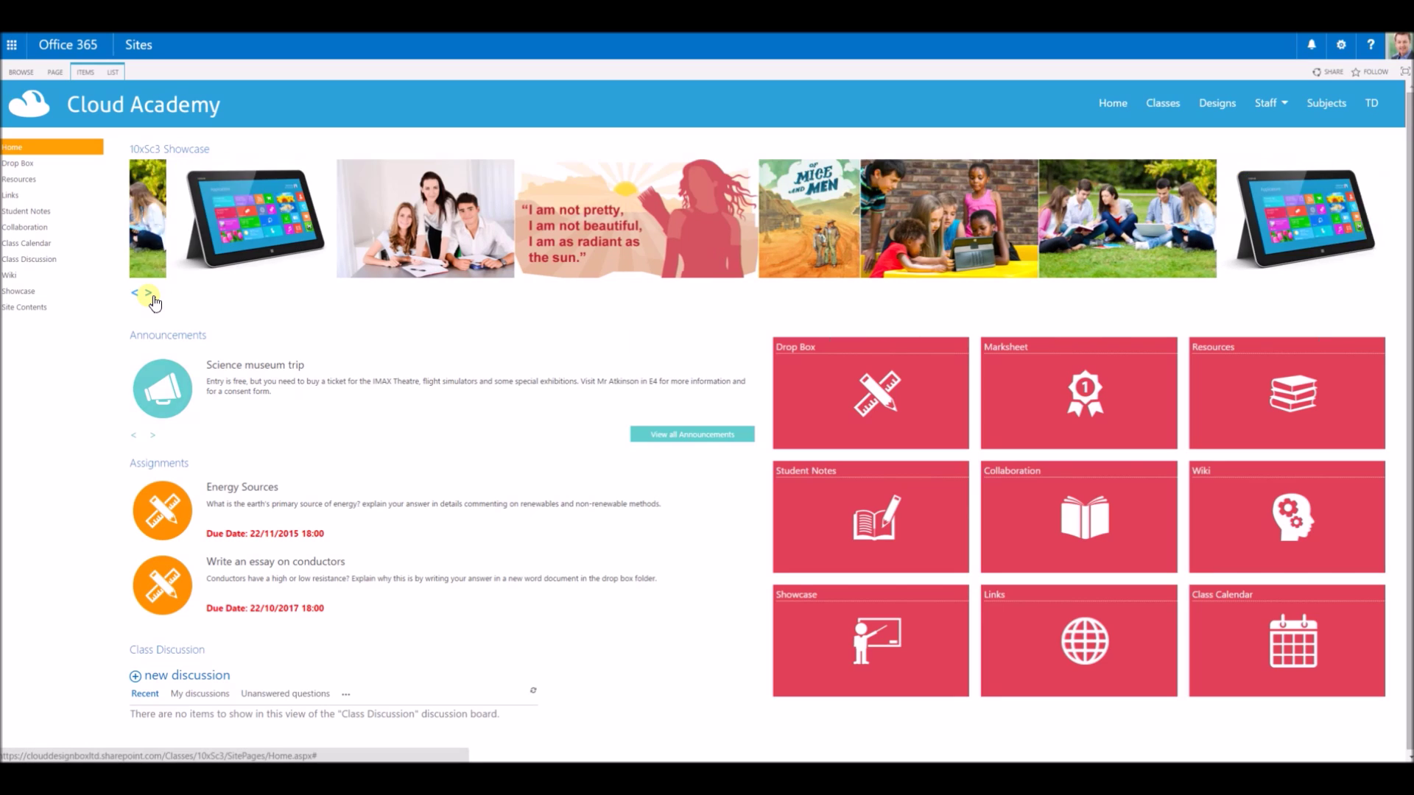
pyautogui.click(150, 294)
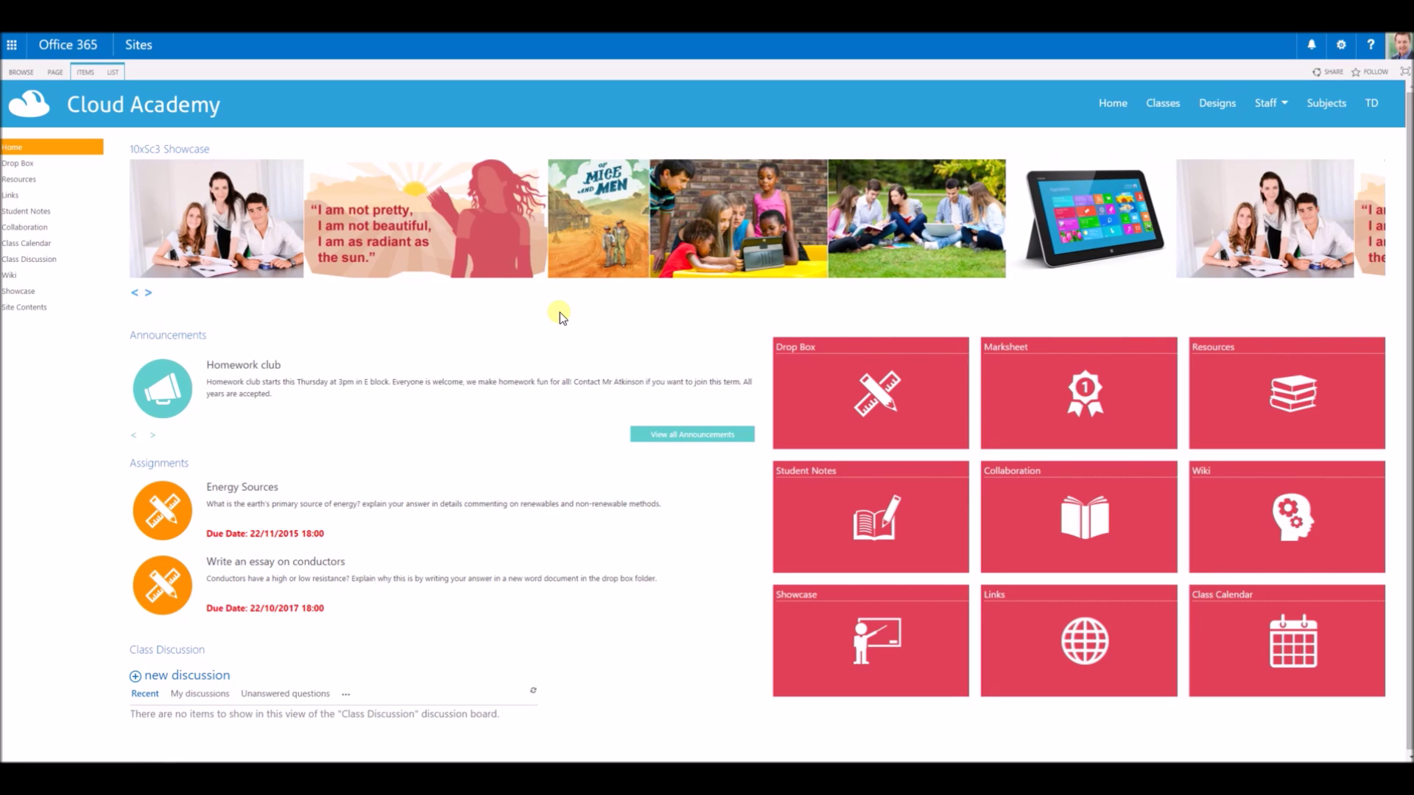
pyautogui.click(161, 442)
pyautogui.click(160, 441)
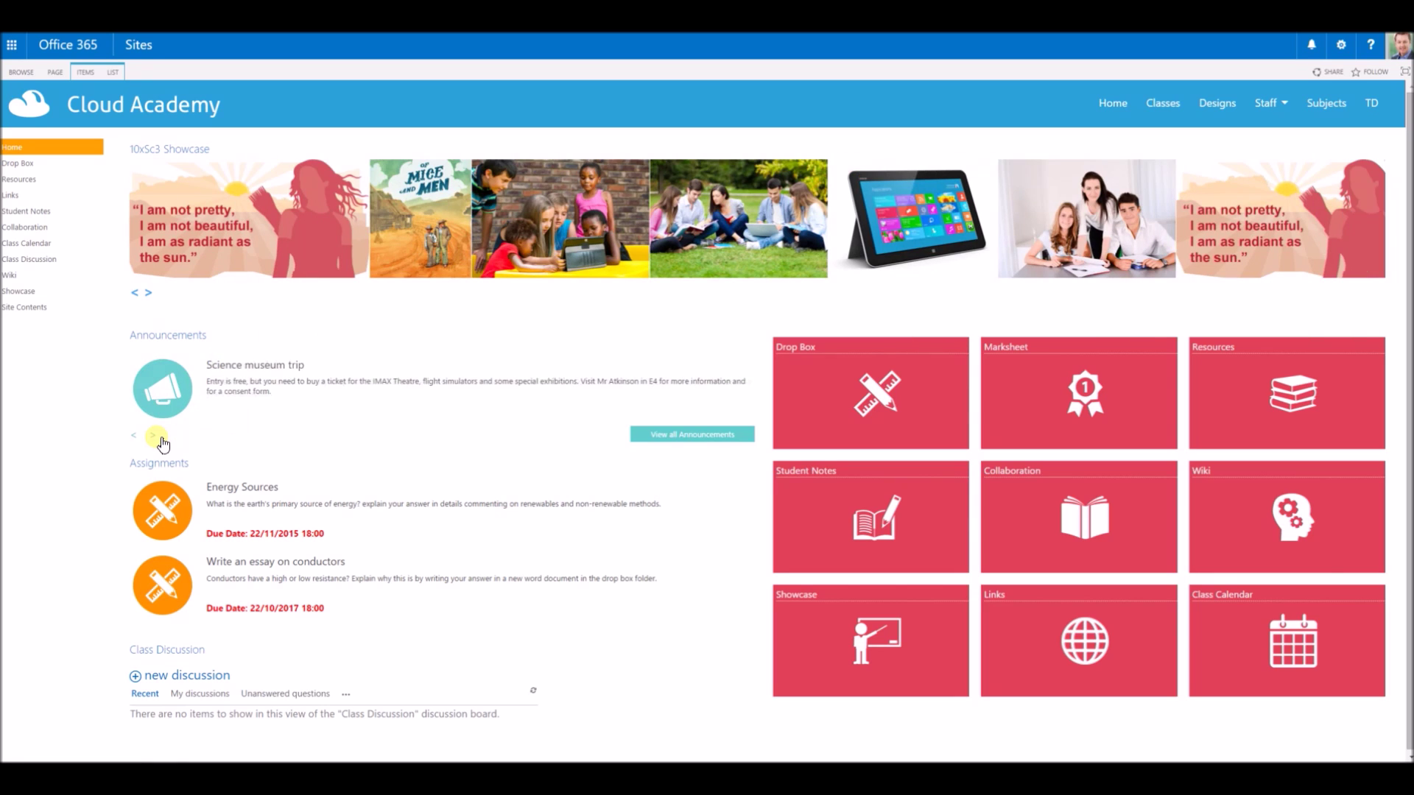
pyautogui.click(162, 439)
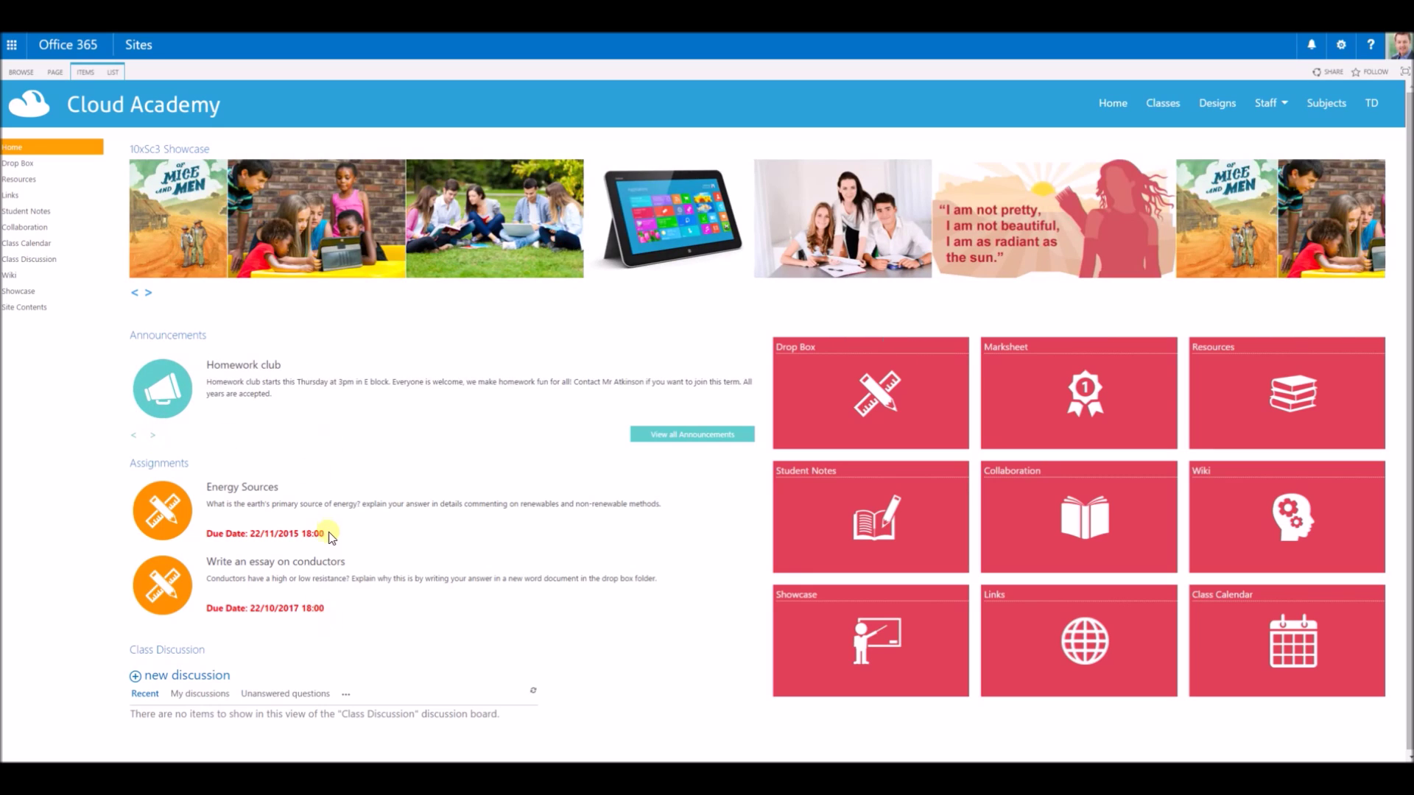
pyautogui.moveTo(330, 536); pyautogui.dragTo(205, 485)
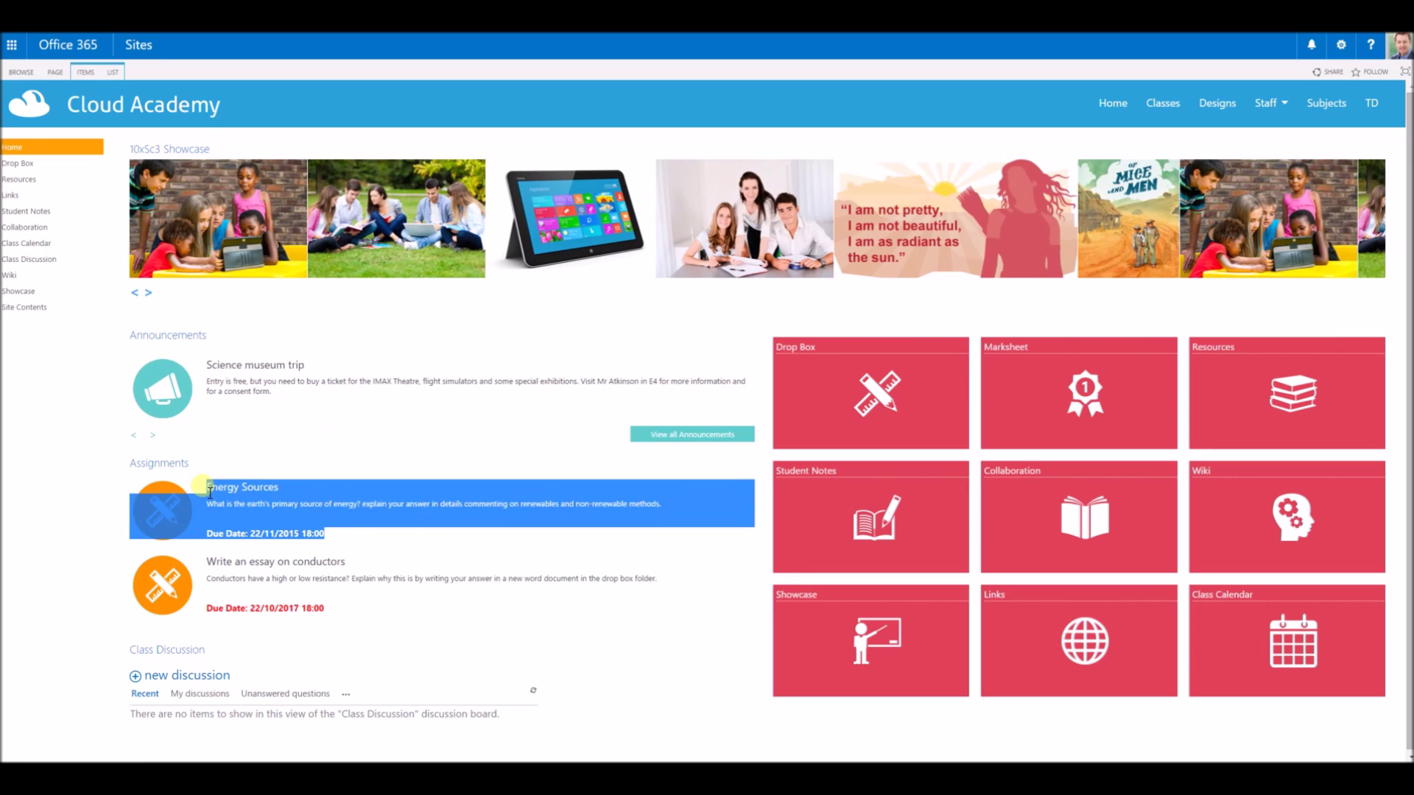
pyautogui.click(349, 531)
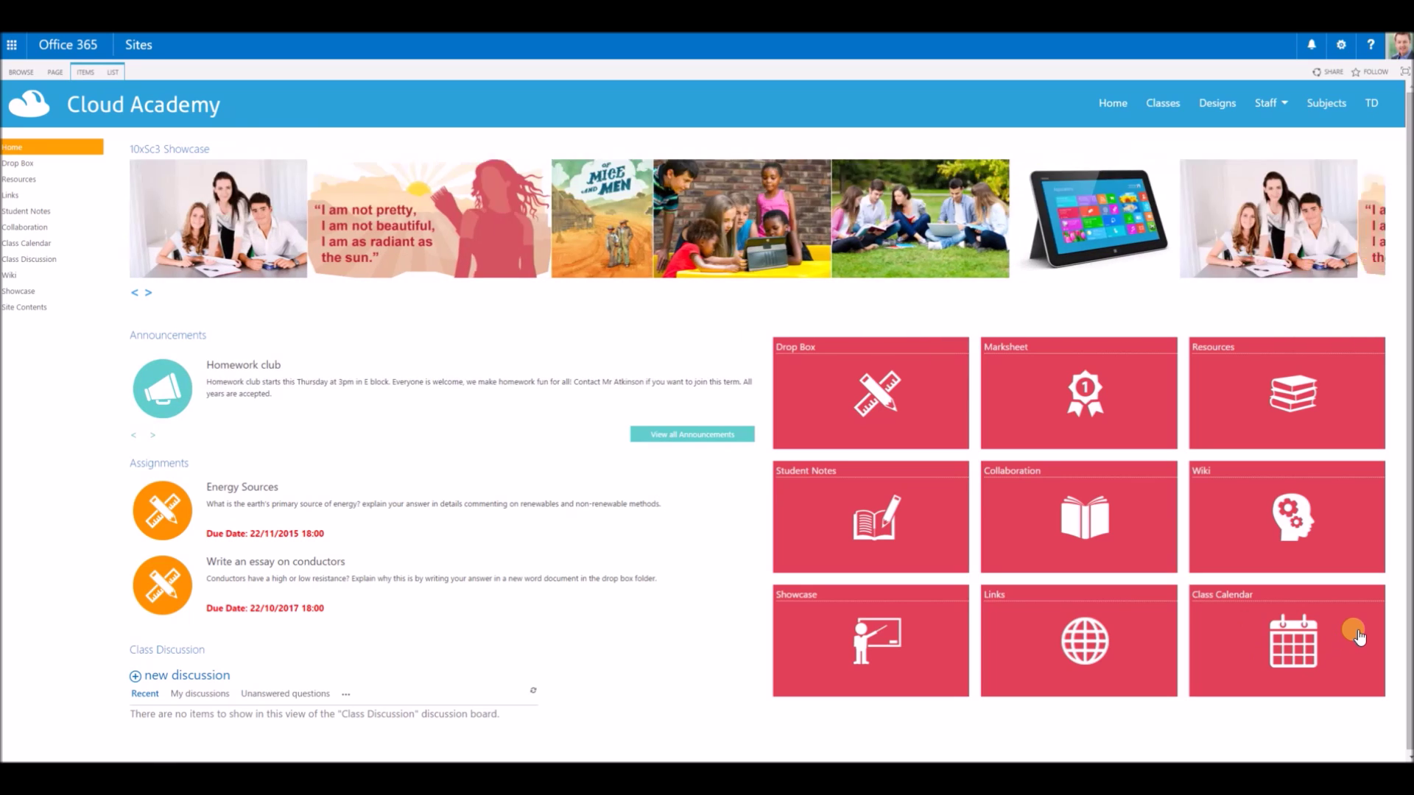
# Reload the 10xSc3 home page and open the class Drop Box library.
pyautogui.press('F5')
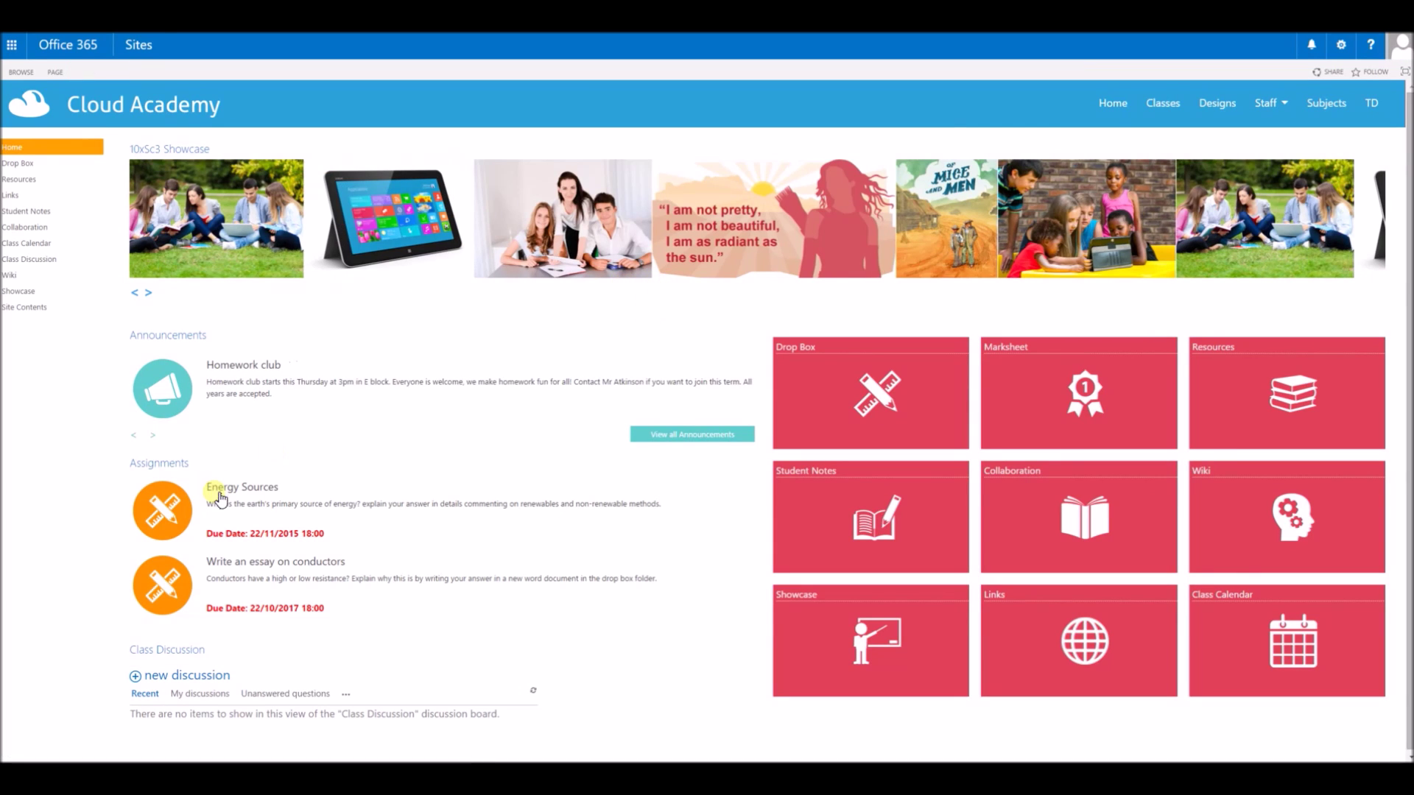
pyautogui.moveTo(319, 541); pyautogui.dragTo(213, 487)
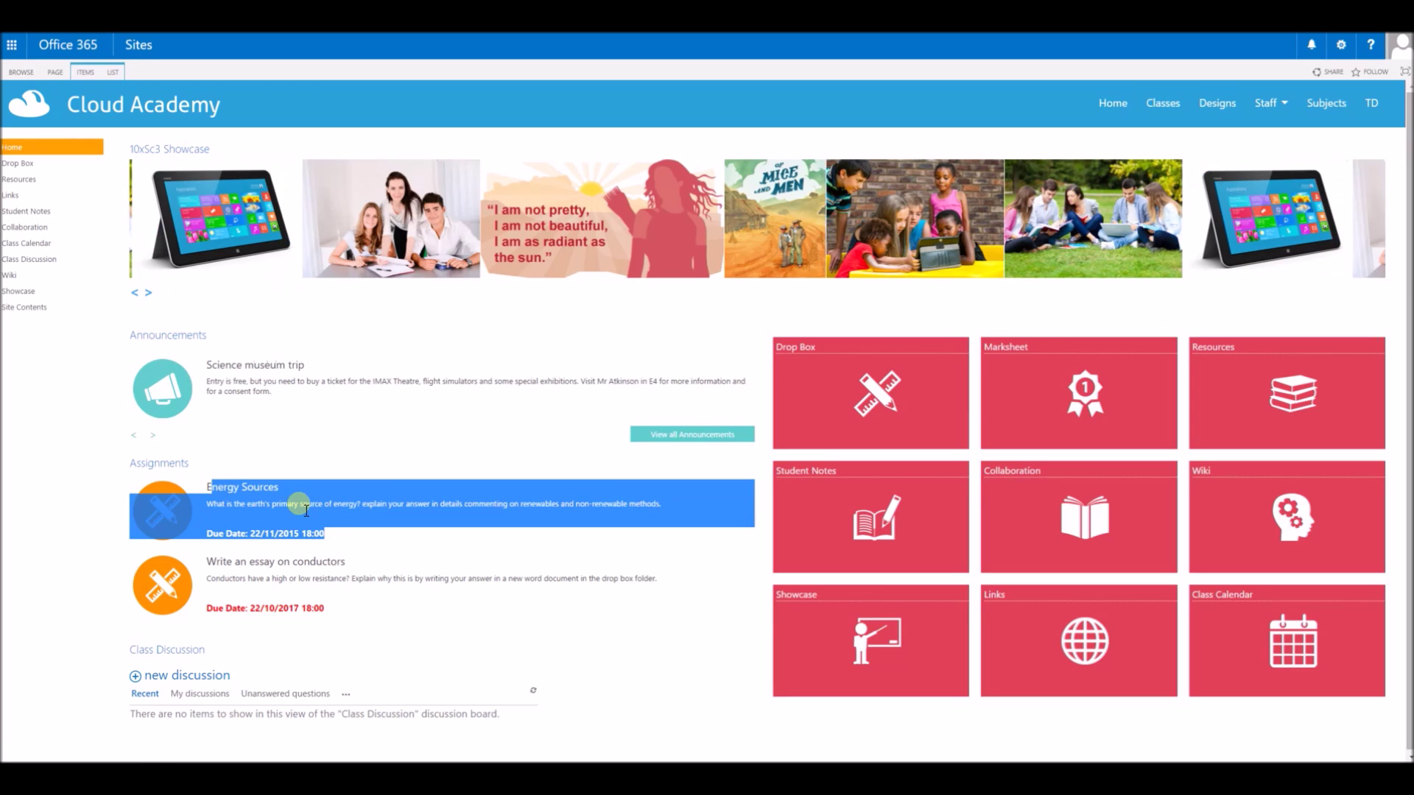
pyautogui.click(322, 514)
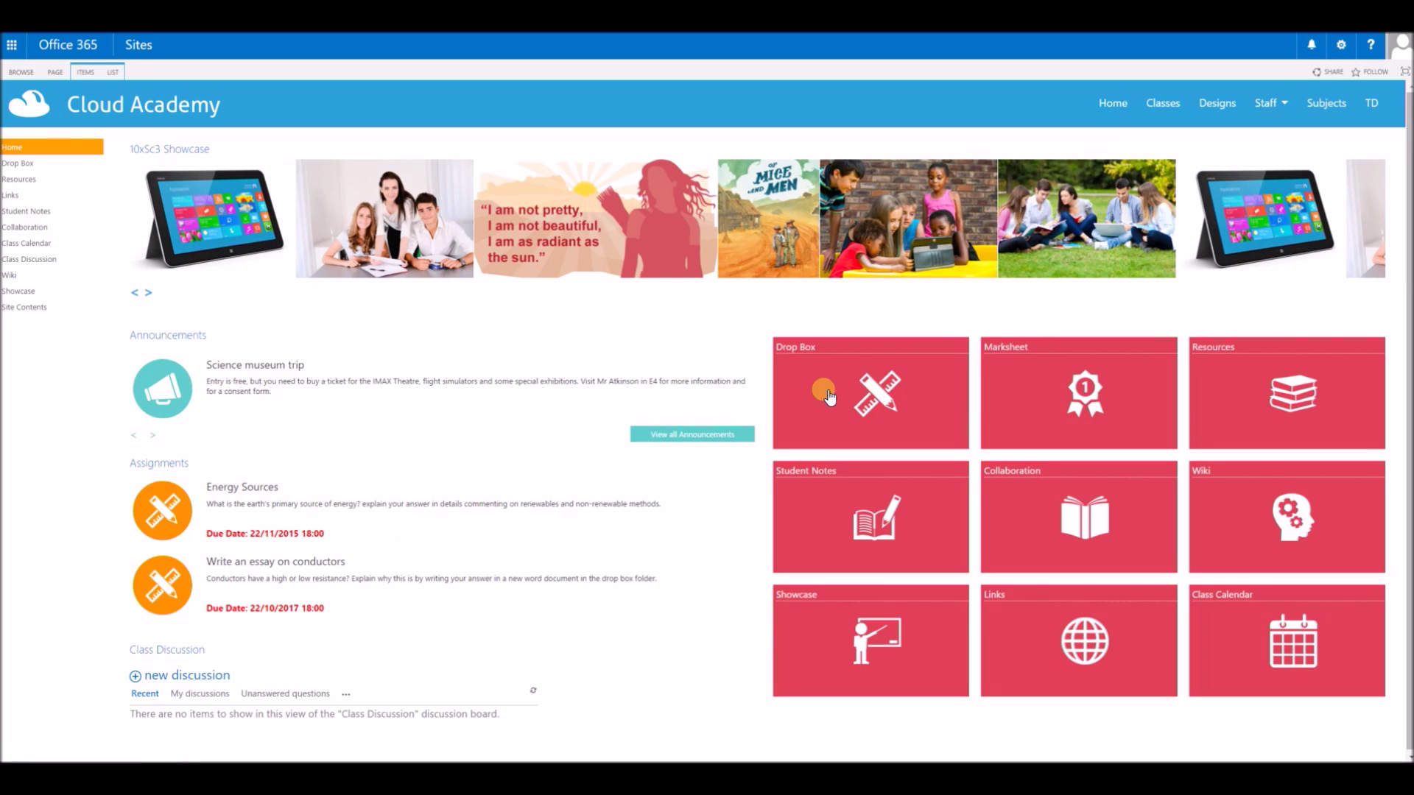
pyautogui.click(875, 383)
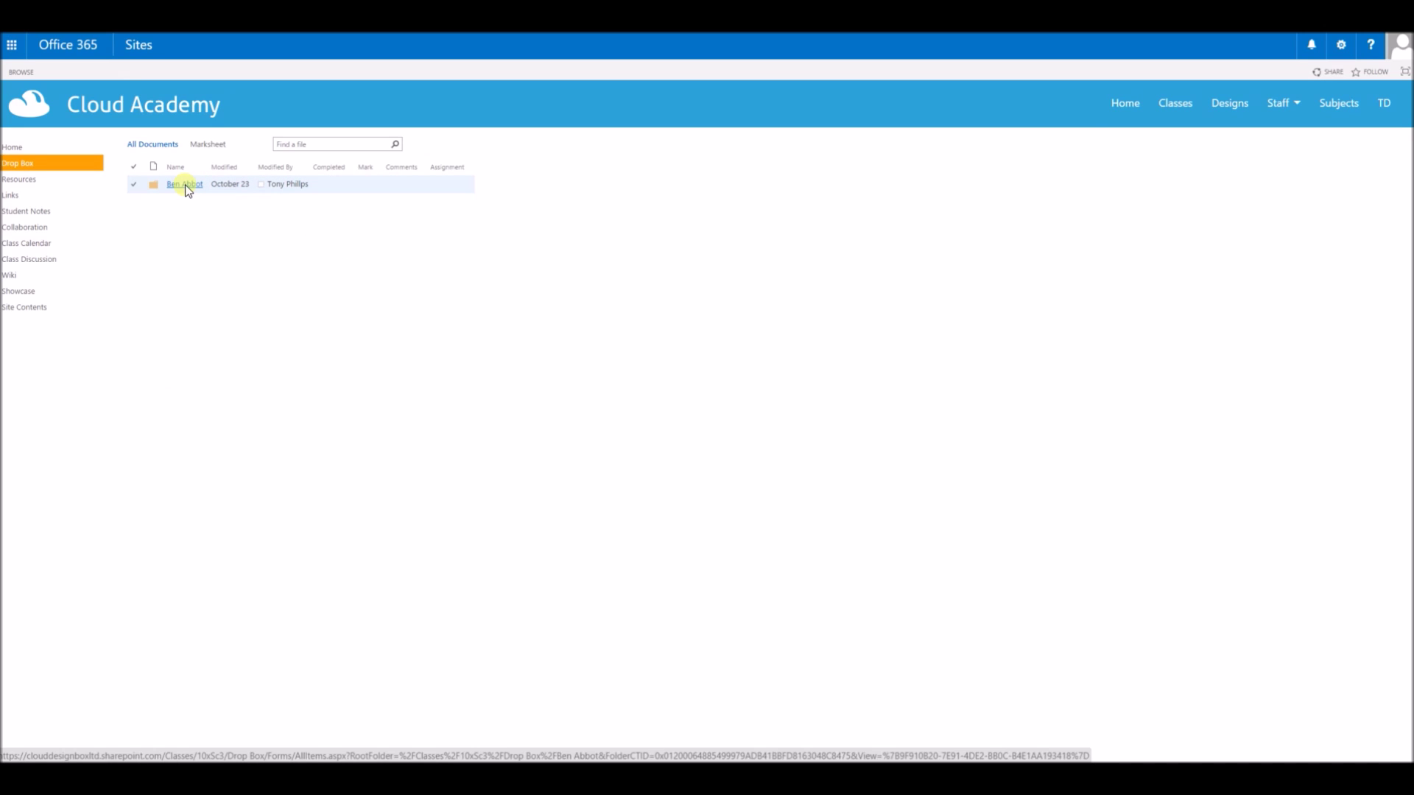
# Open the student's Drop Box folder and bring up the new file types.
pyautogui.click(186, 185)
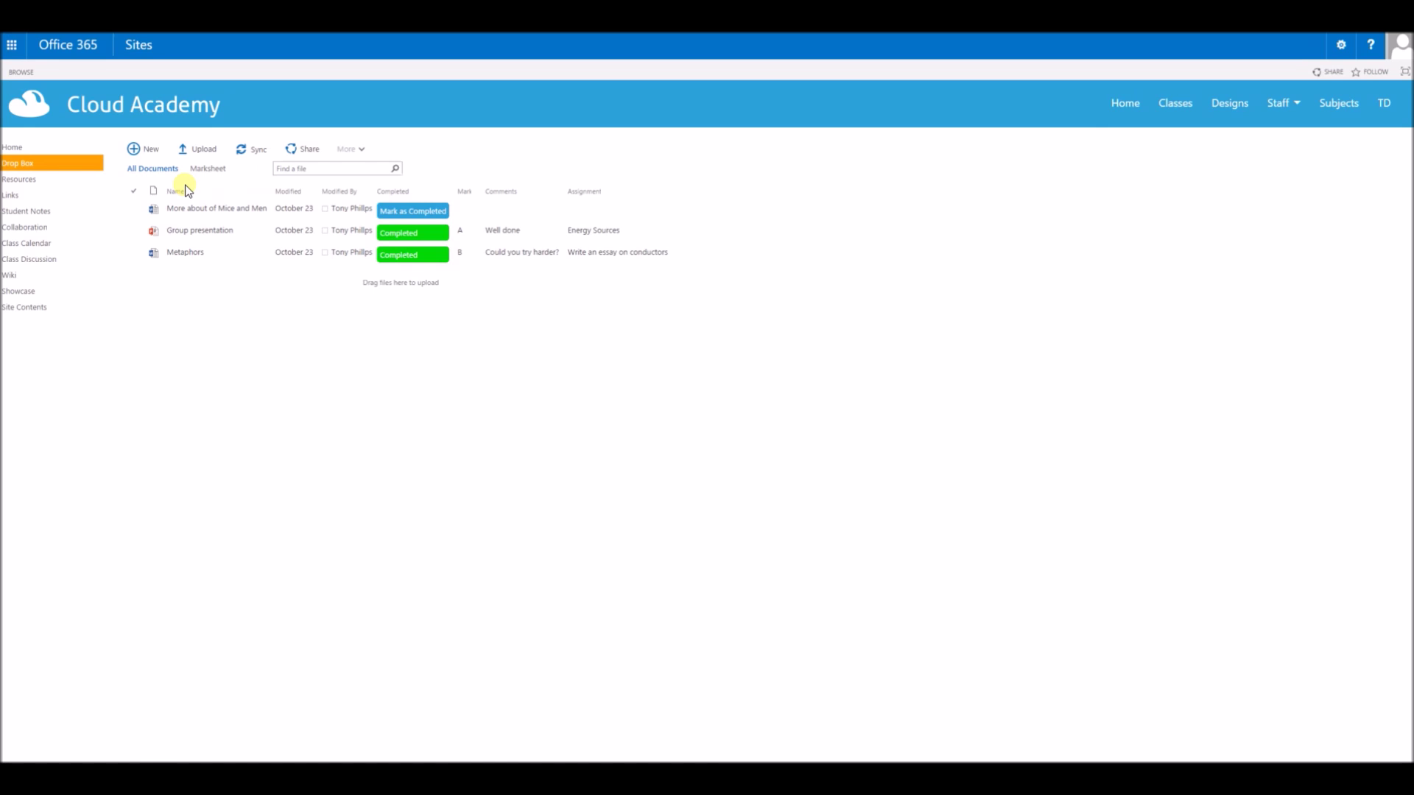
pyautogui.click(153, 155)
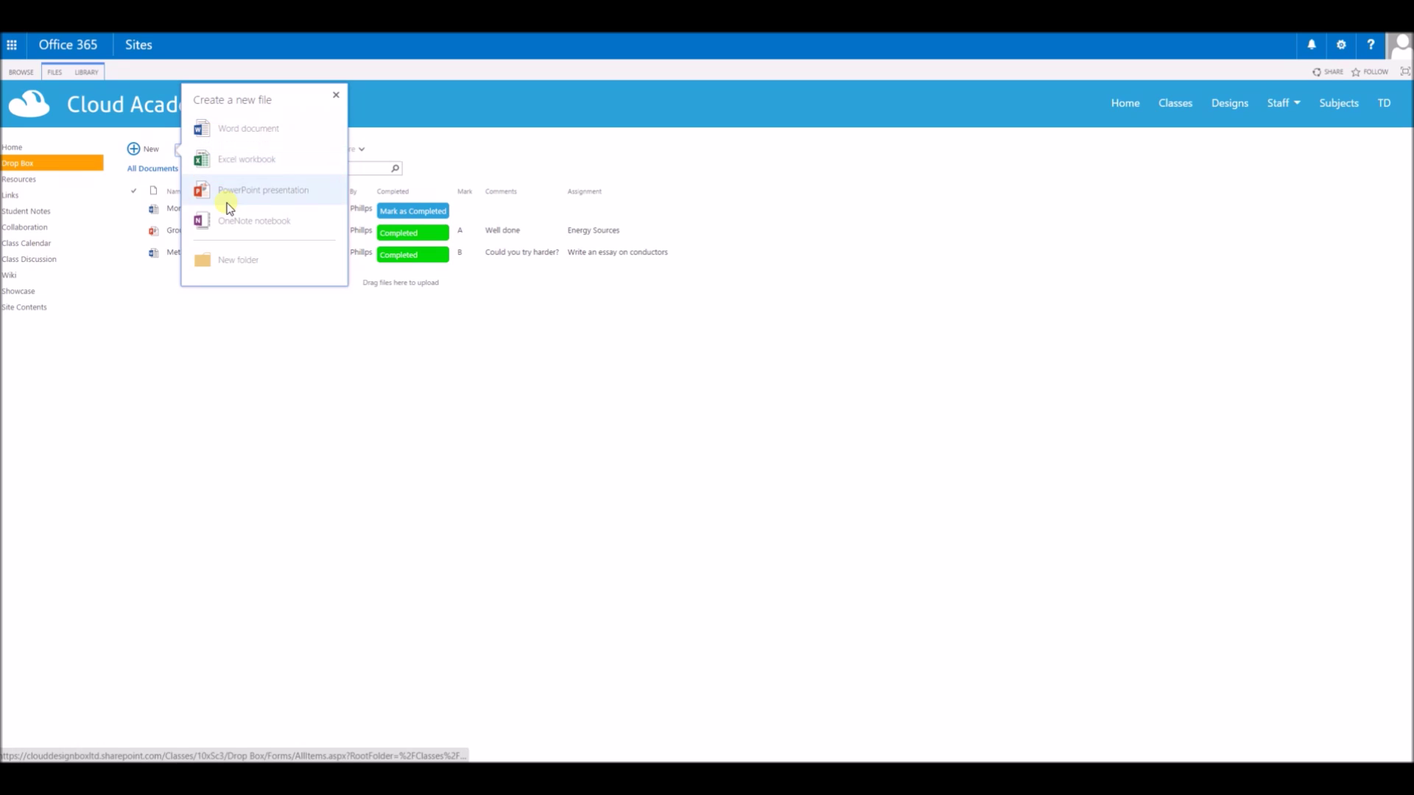
pyautogui.click(242, 155)
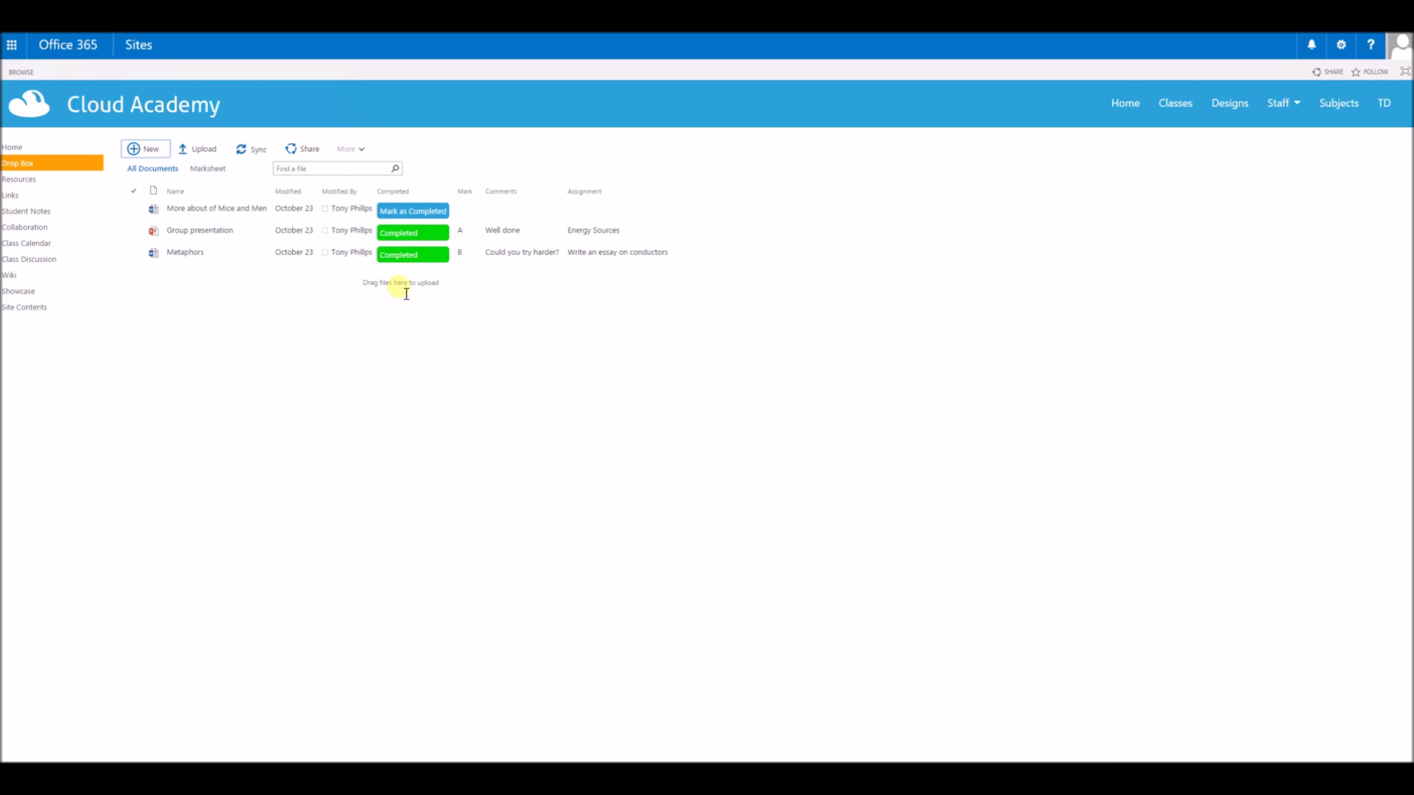
pyautogui.tripleClick(372, 284)
pyautogui.click(423, 310)
pyautogui.click(147, 150)
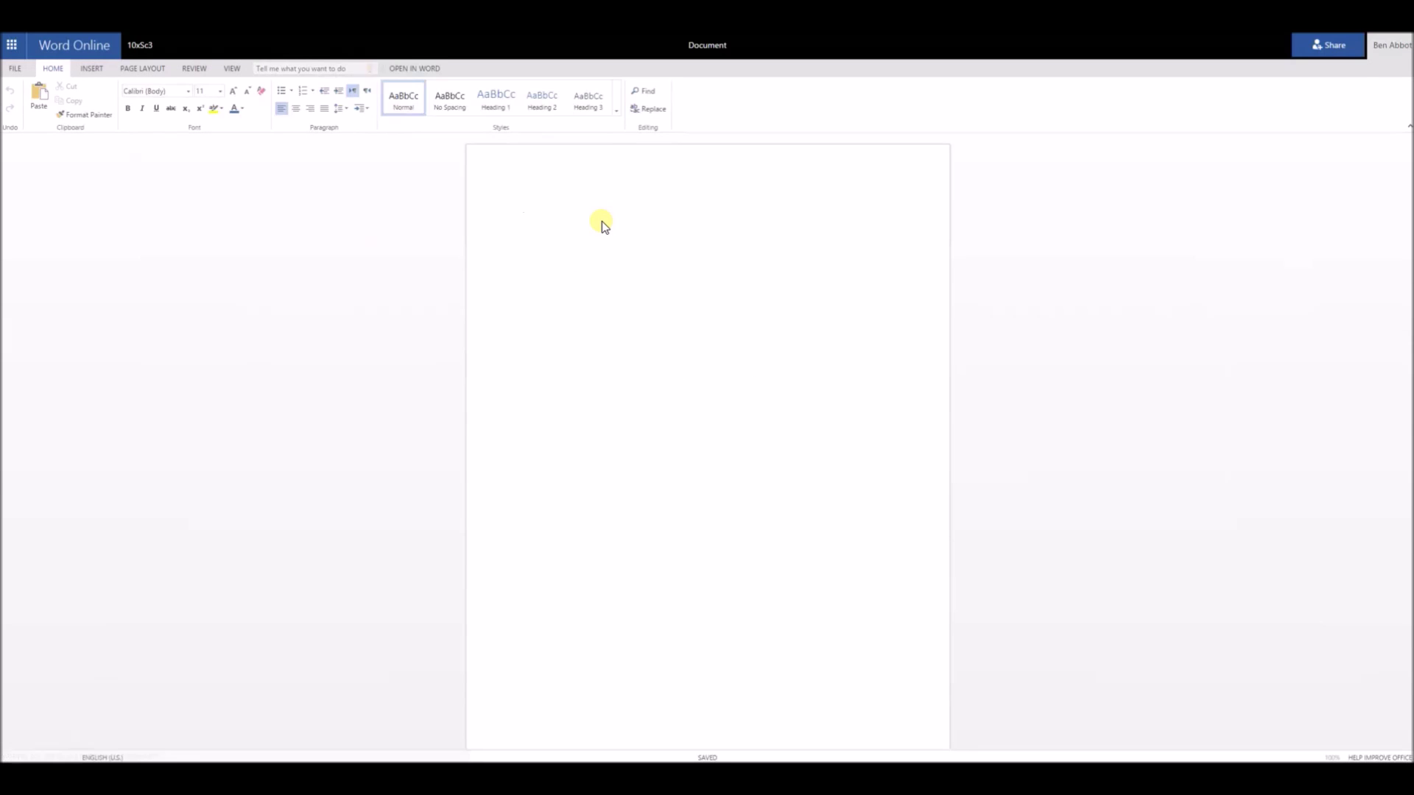
# Write 'This is my homework', rename the document My homework, and return to the Drop Box.
pyautogui.write('his is my homework')
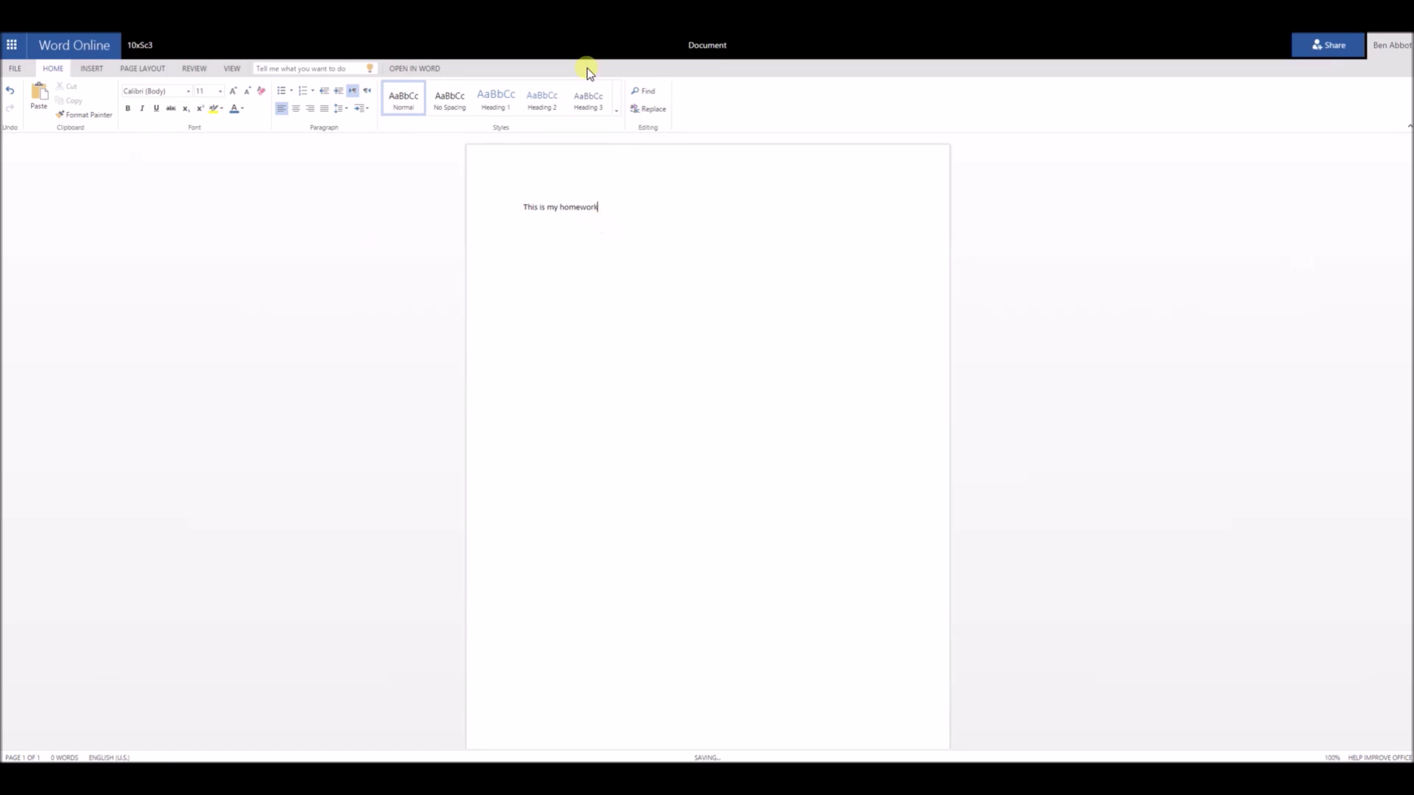
pyautogui.click(692, 45)
pyautogui.click(147, 48)
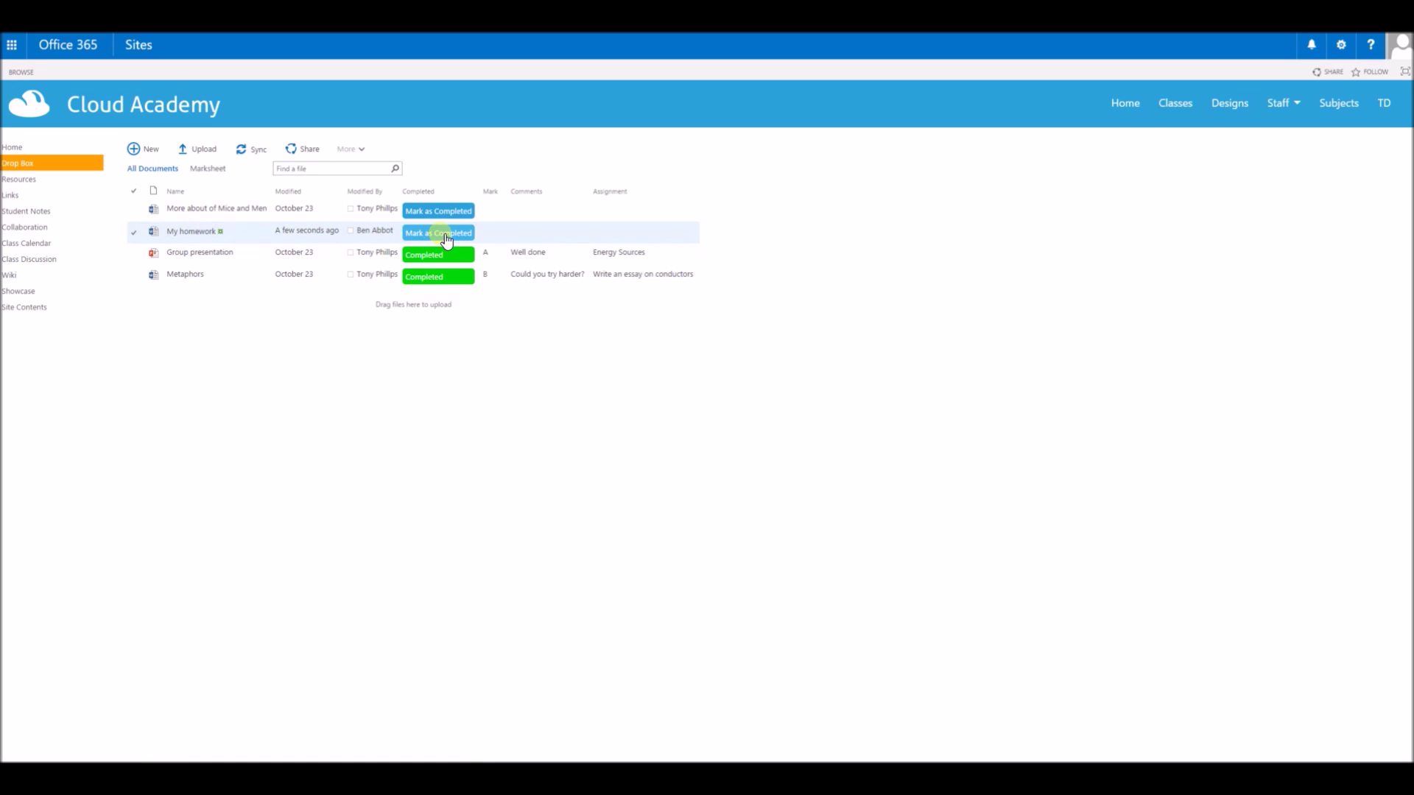
# Submit My homework as Completed against the Energy Sources assignment.
pyautogui.click(441, 234)
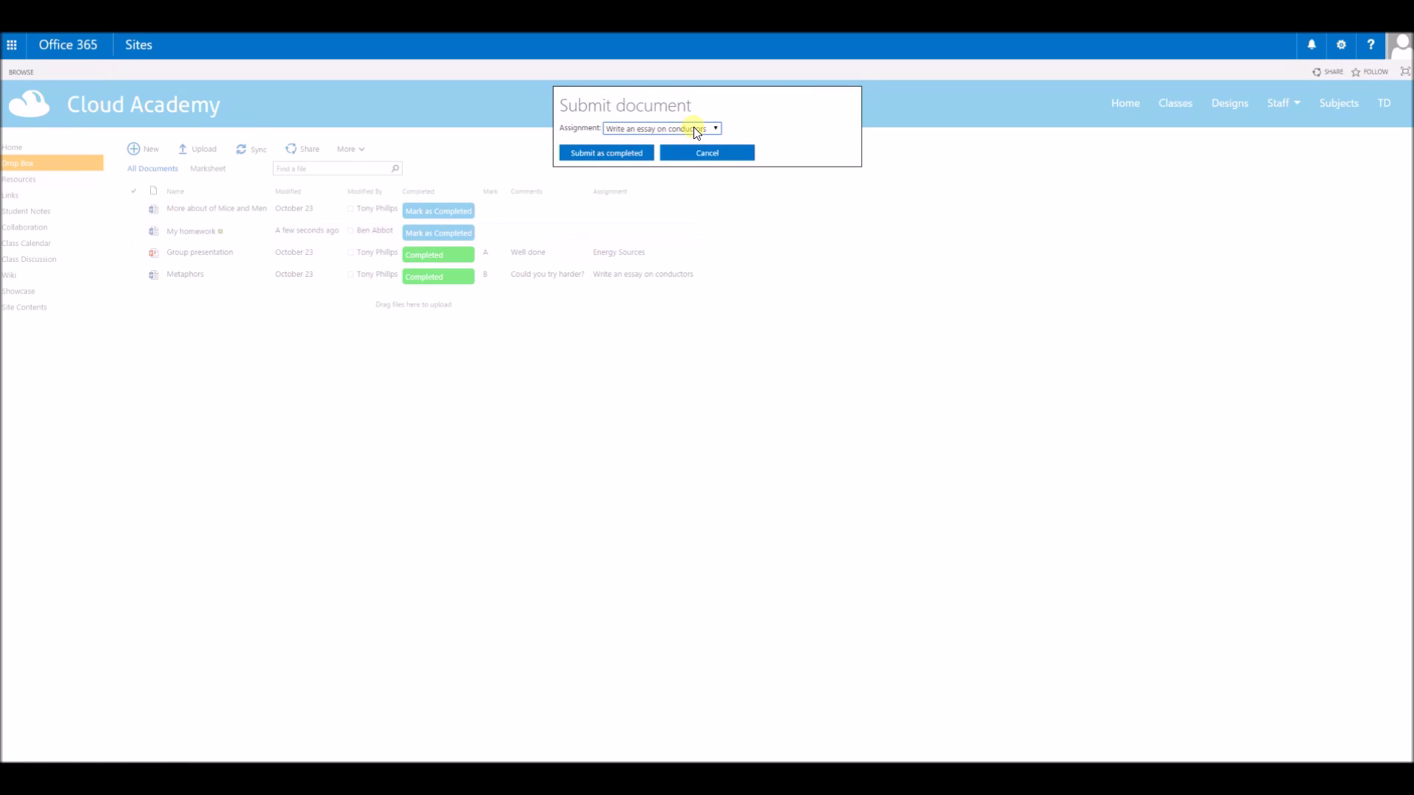
pyautogui.click(716, 129)
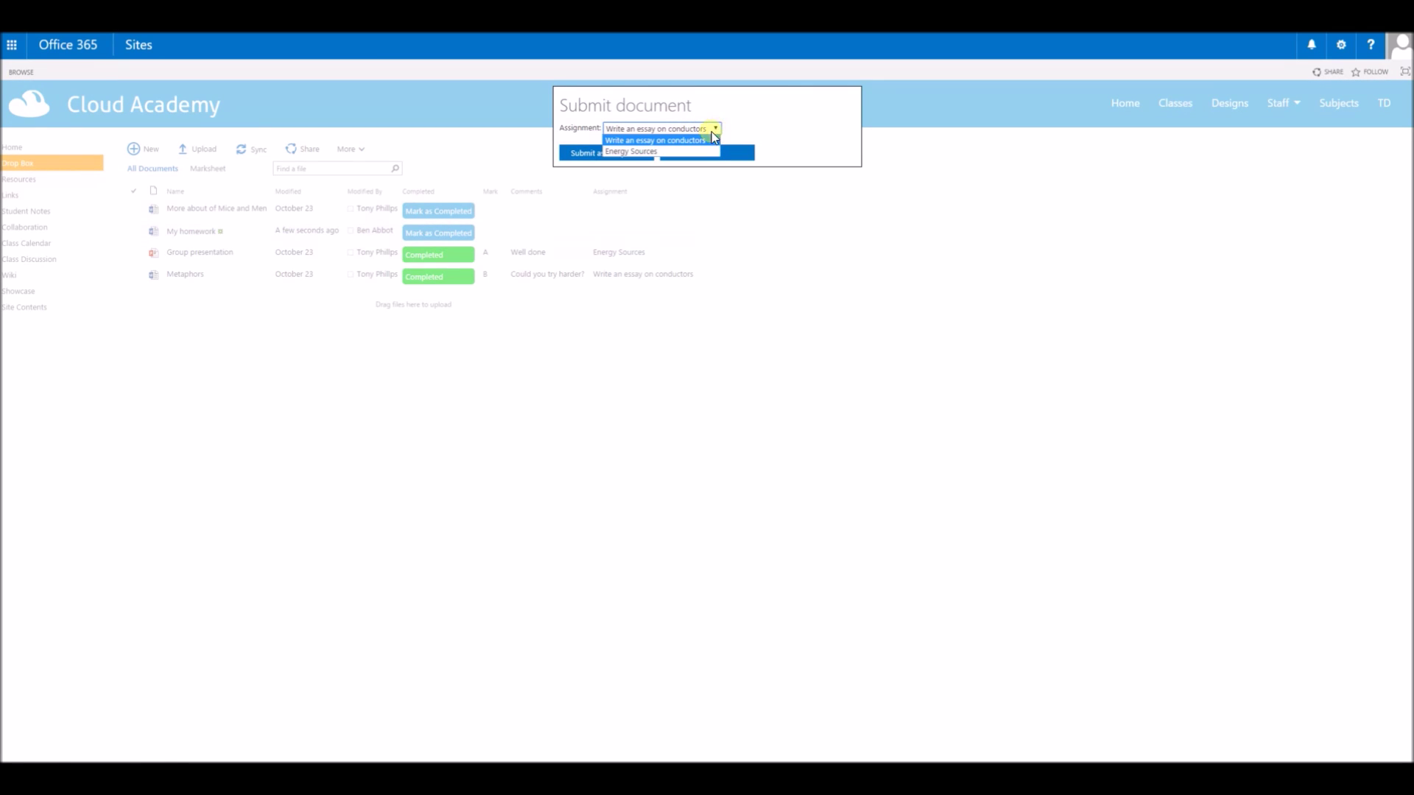
pyautogui.click(683, 153)
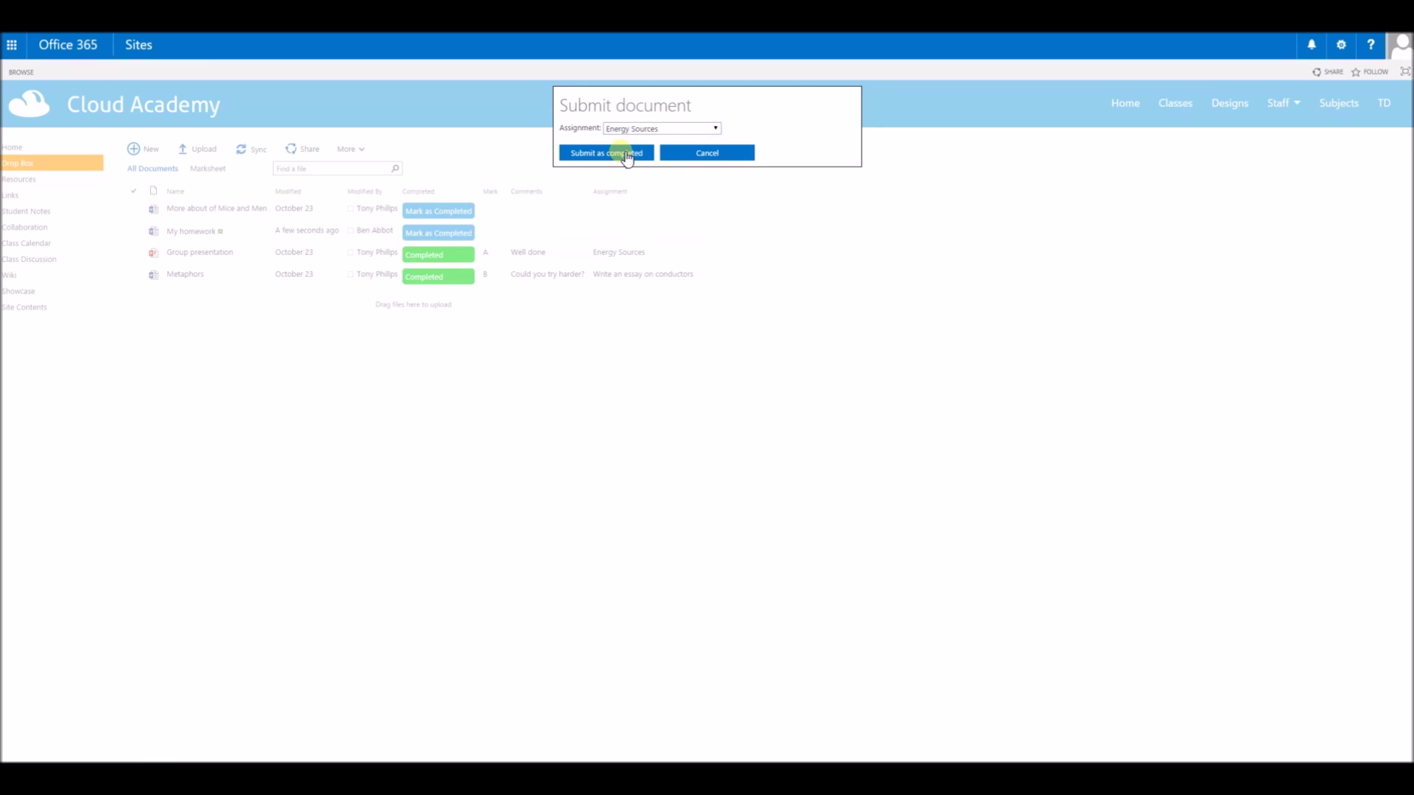
pyautogui.click(623, 153)
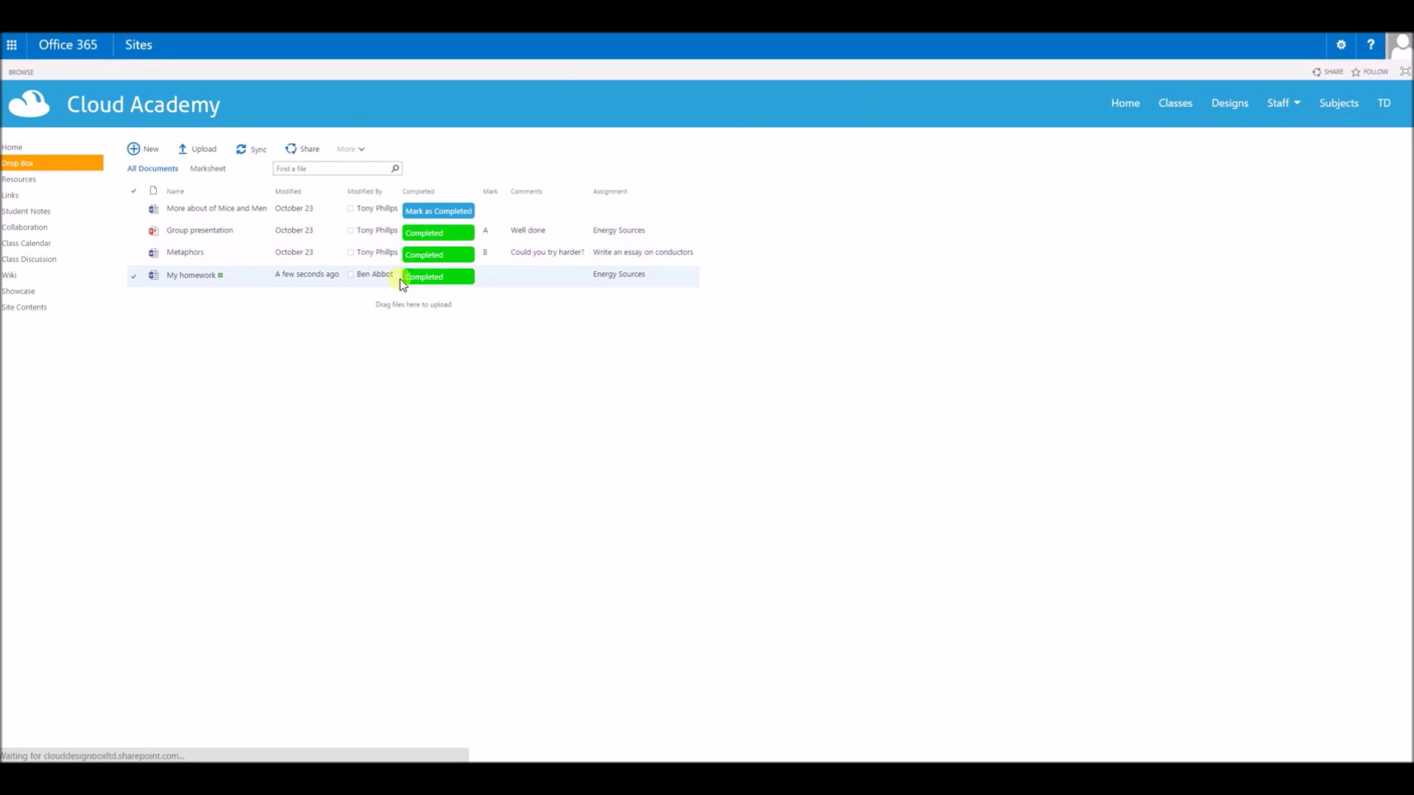
# Select and then deselect the Metaphors document in the Drop Box list.
pyautogui.moveTo(650, 278); pyautogui.dragTo(621, 283)
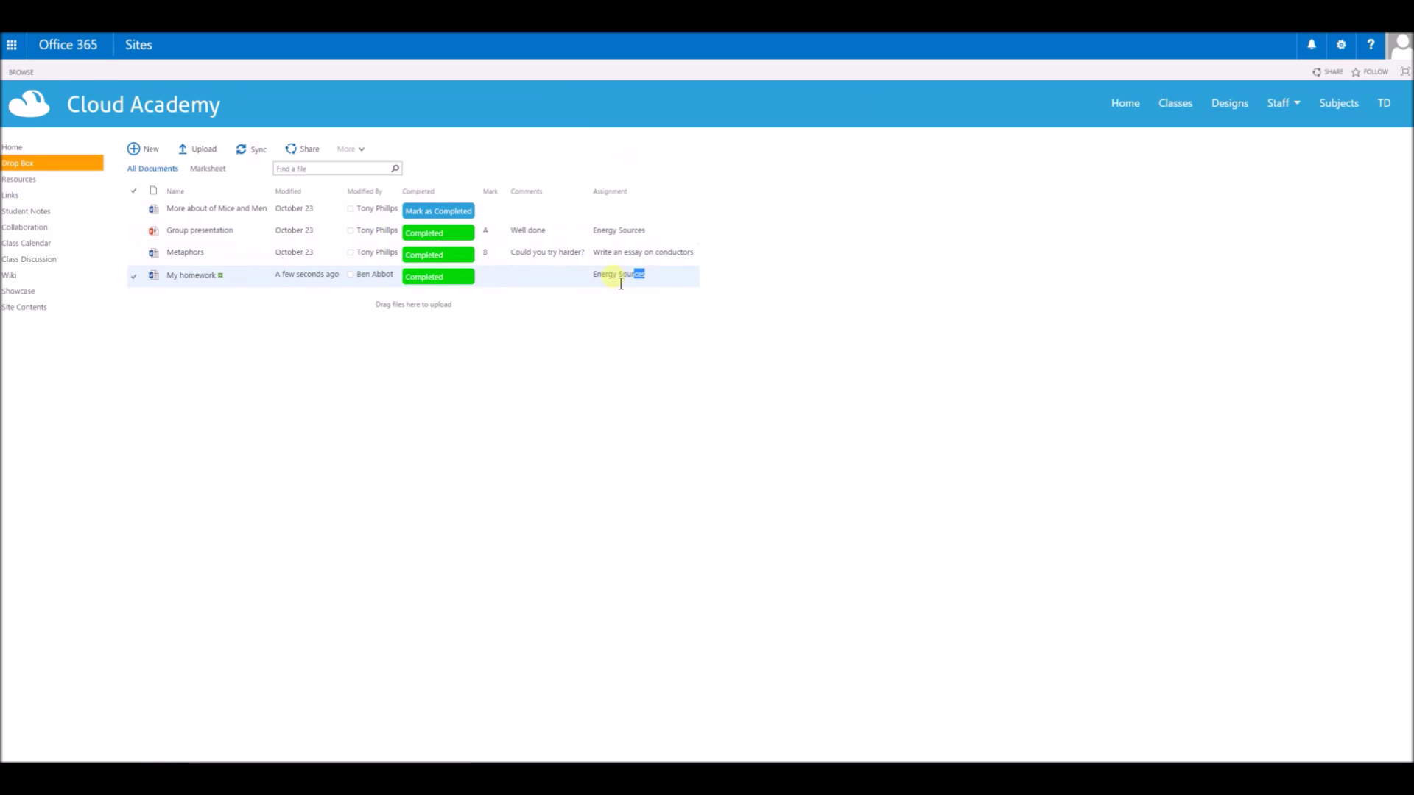
pyautogui.click(543, 277)
pyautogui.click(529, 264)
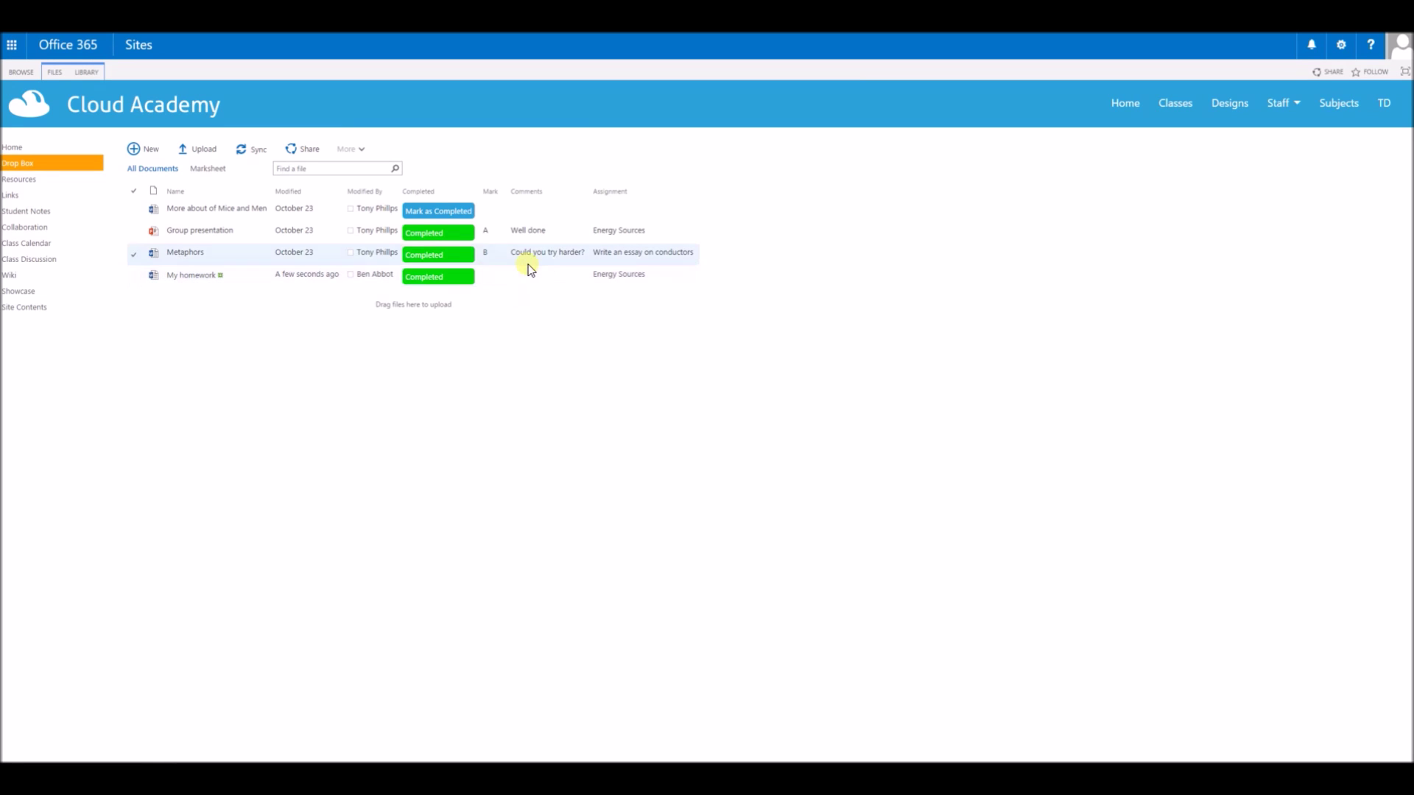
pyautogui.click(526, 274)
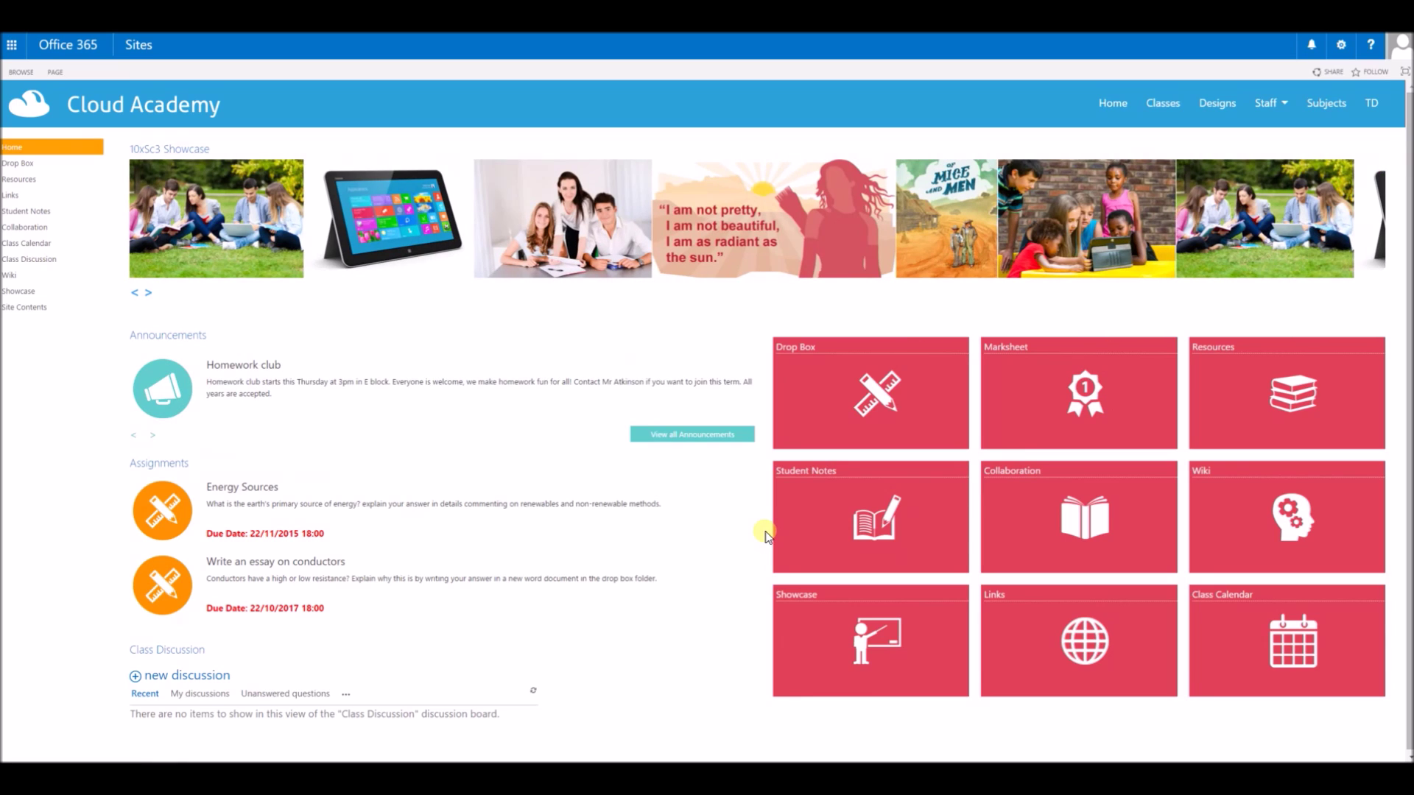
# Open the Student Notes tile and enter the account password when asked to sign in.
pyautogui.click(853, 520)
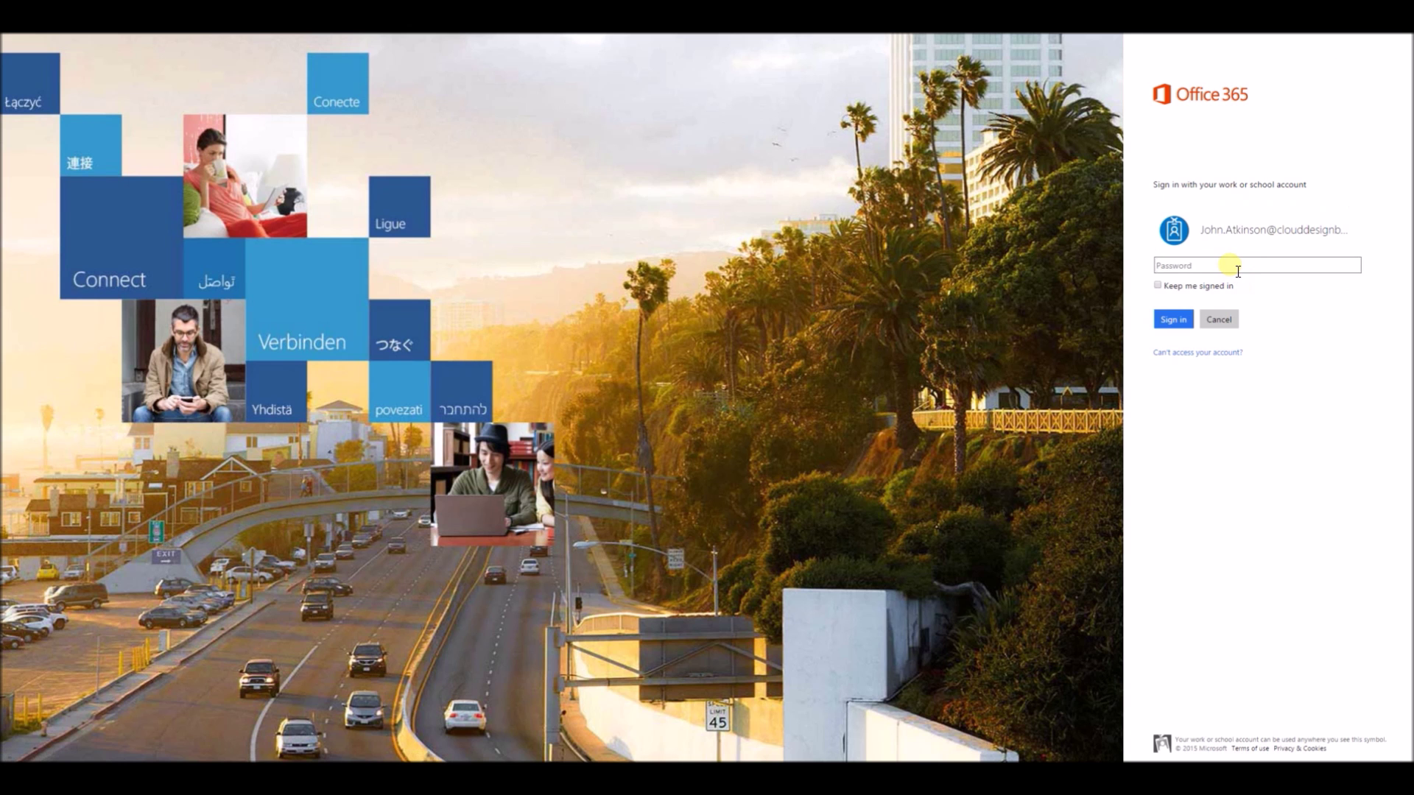
pyautogui.write('••••')
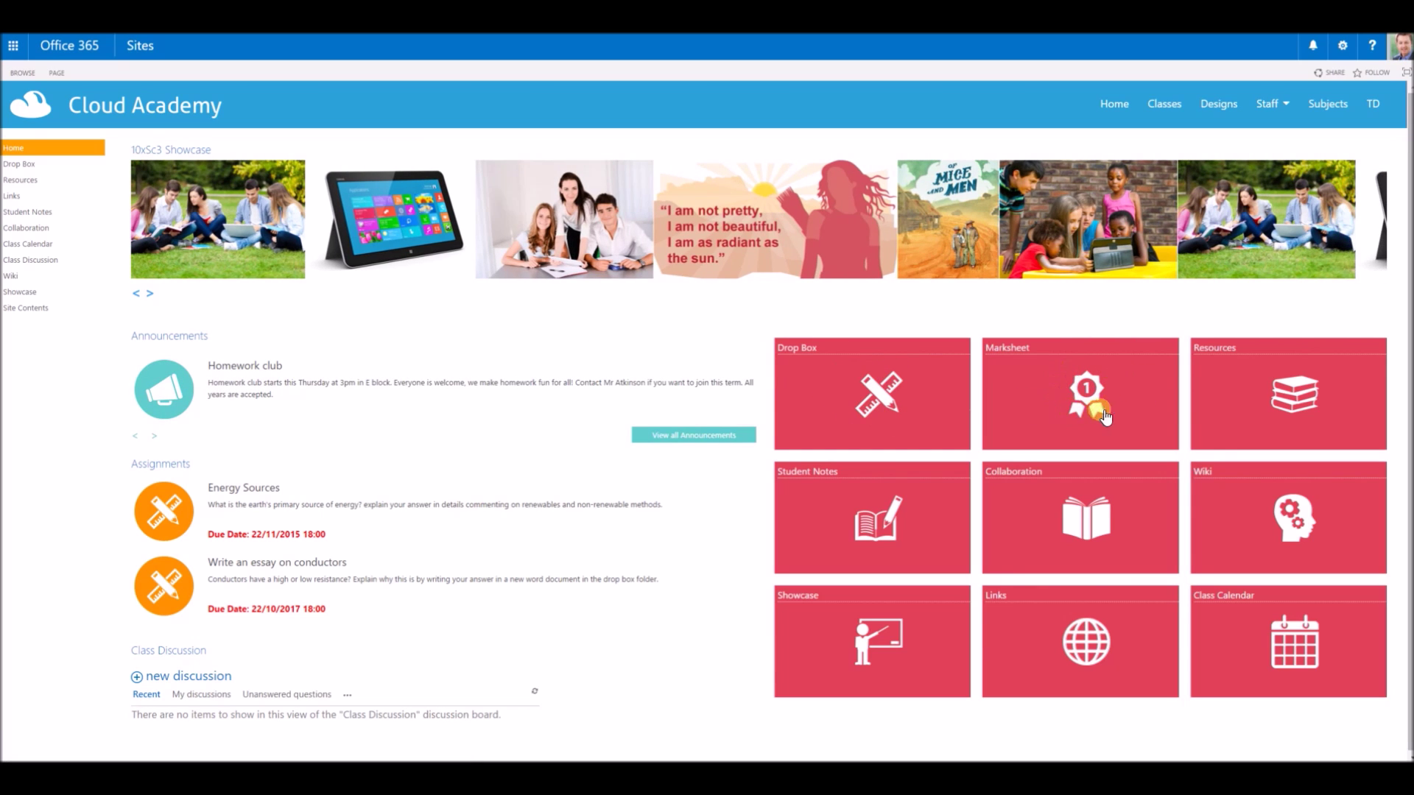
pyautogui.click(1082, 376)
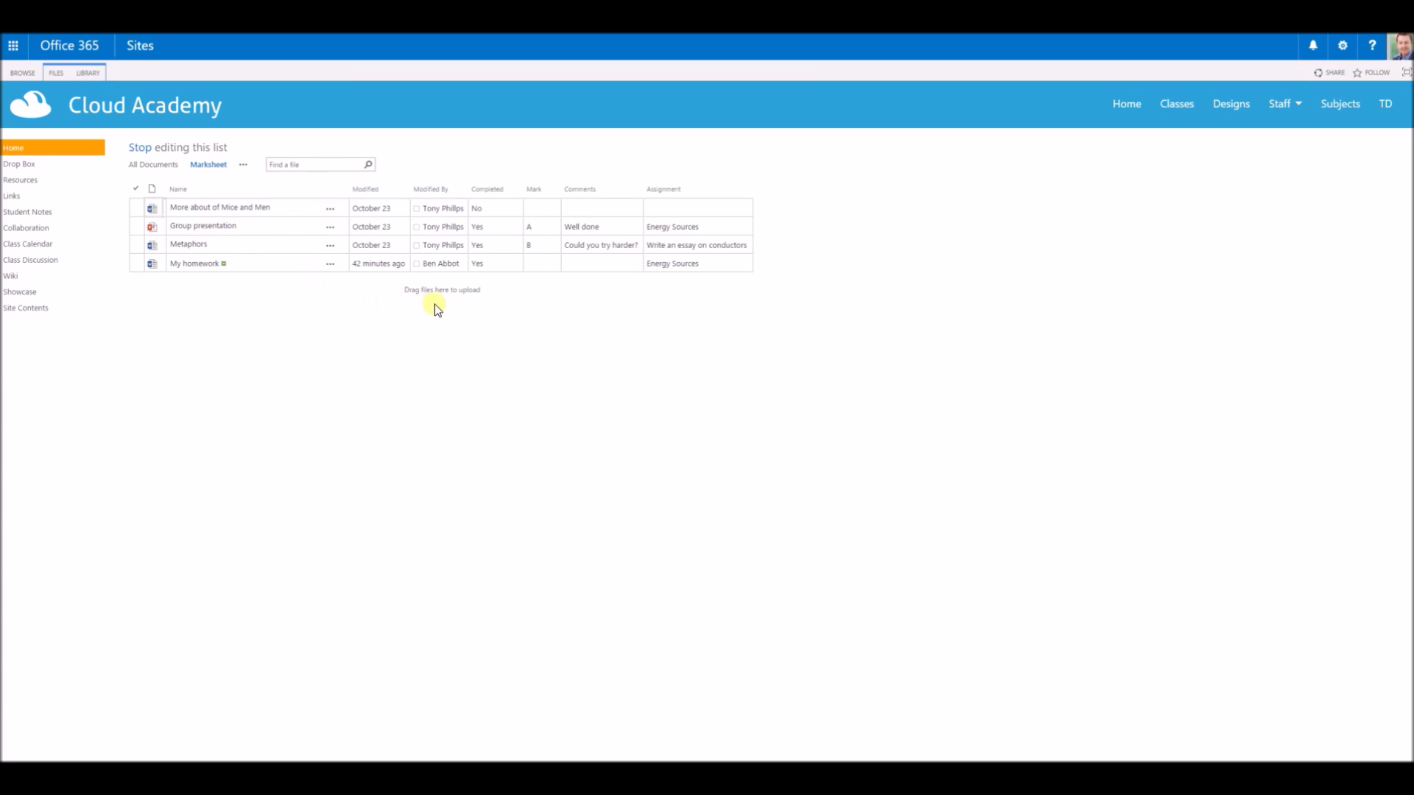
# Filter the Marksheet to Energy Sources and give My homework comment 'Good work' and mark C.
pyautogui.click(746, 188)
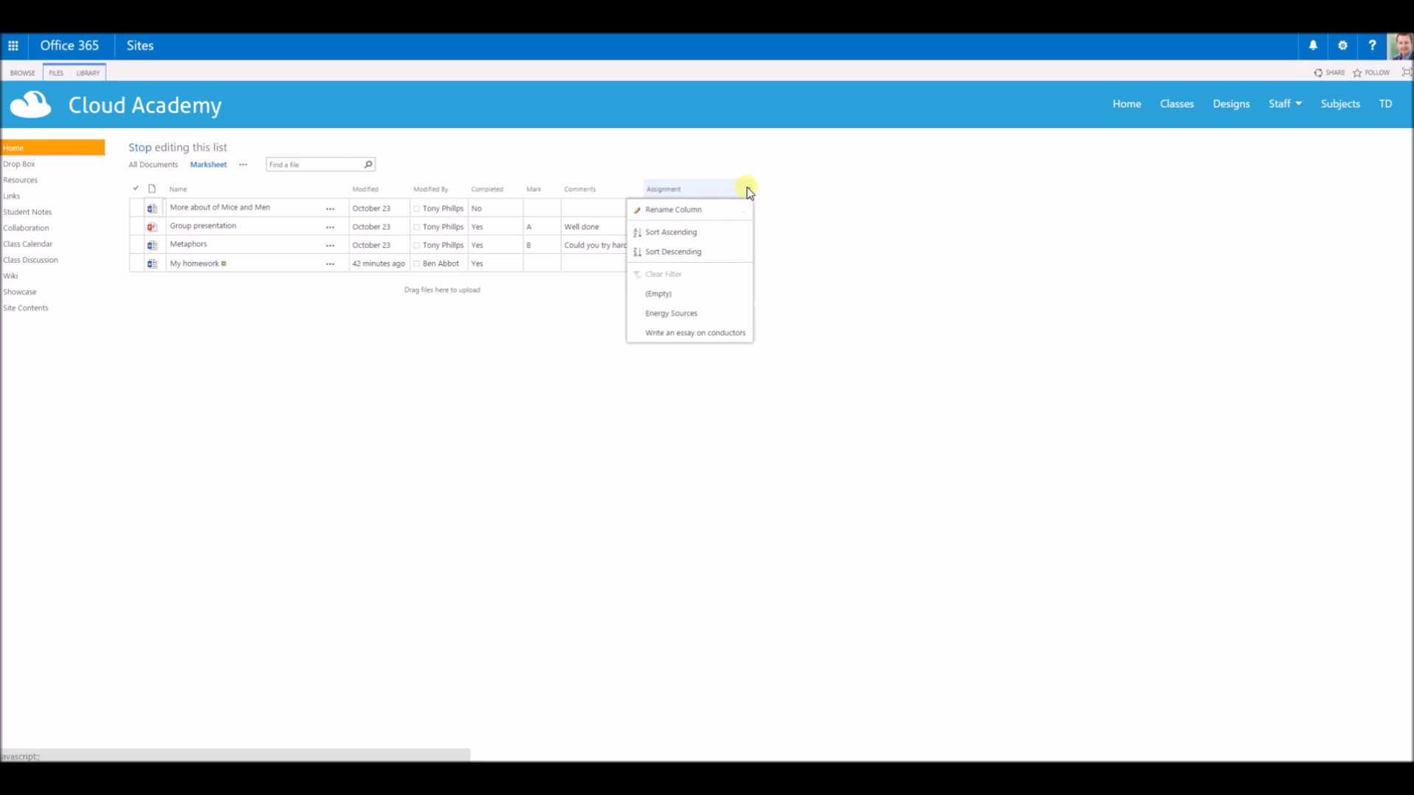
pyautogui.click(697, 313)
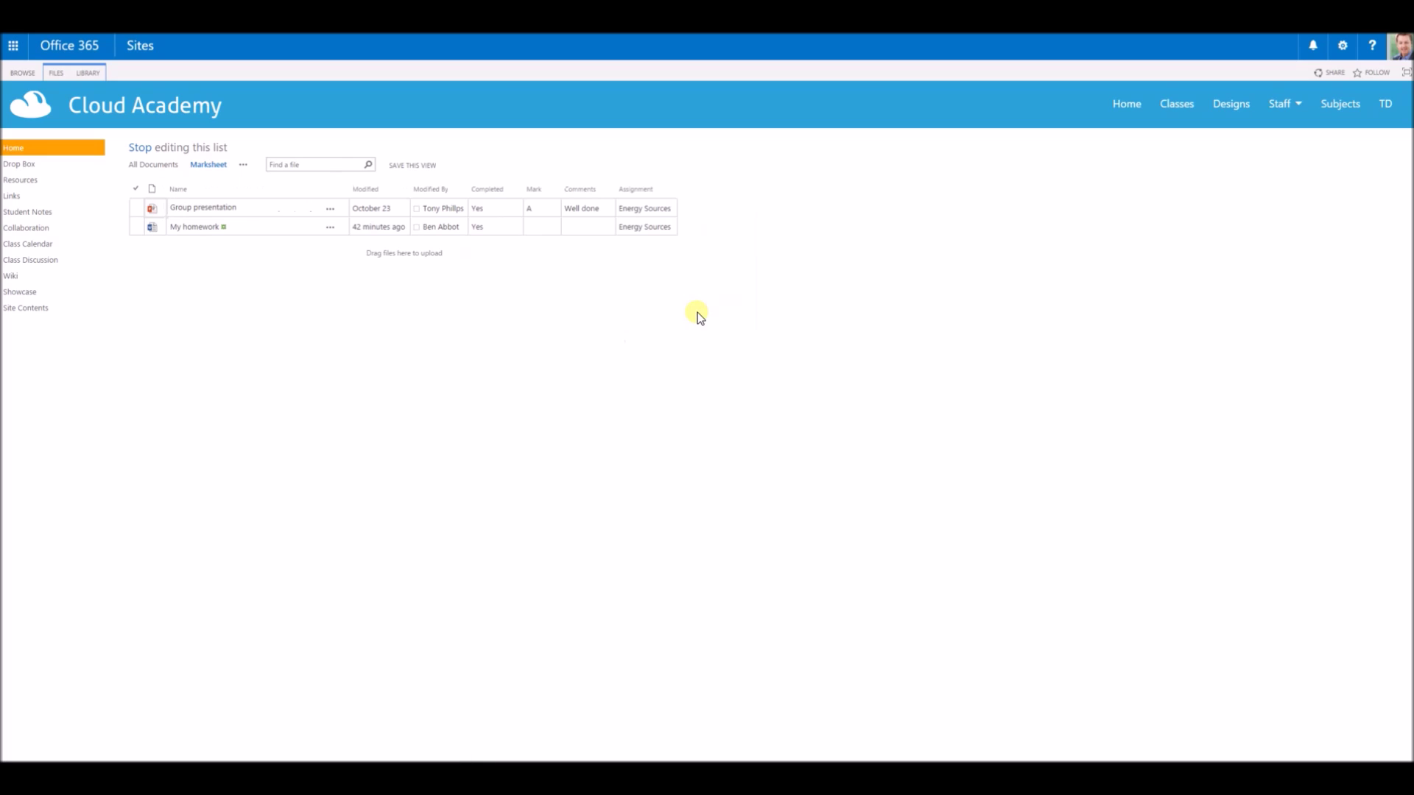
pyautogui.click(597, 226)
pyautogui.write('Giood work')
pyautogui.click(575, 226)
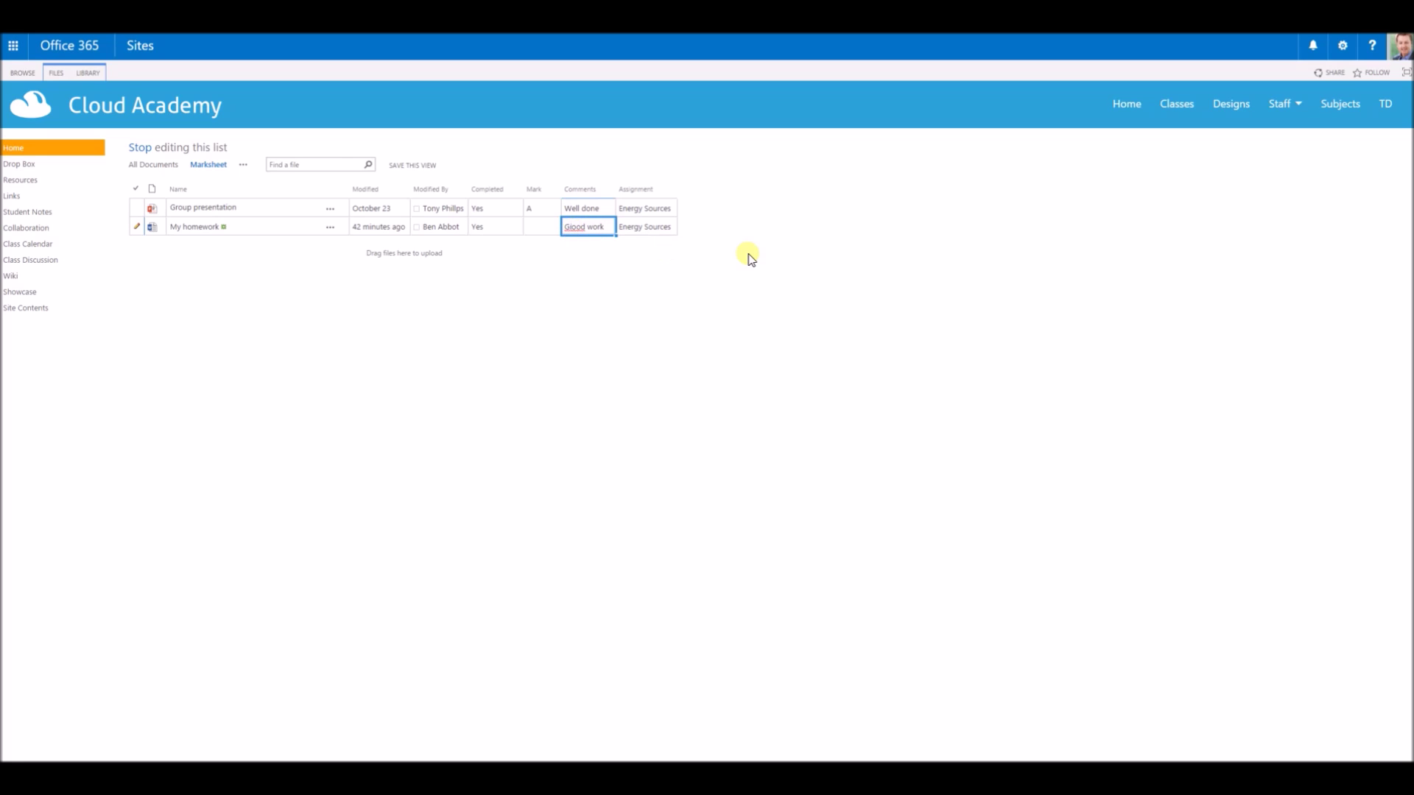
pyautogui.press('BackSpace')
pyautogui.press('Return')
pyautogui.press('Left')
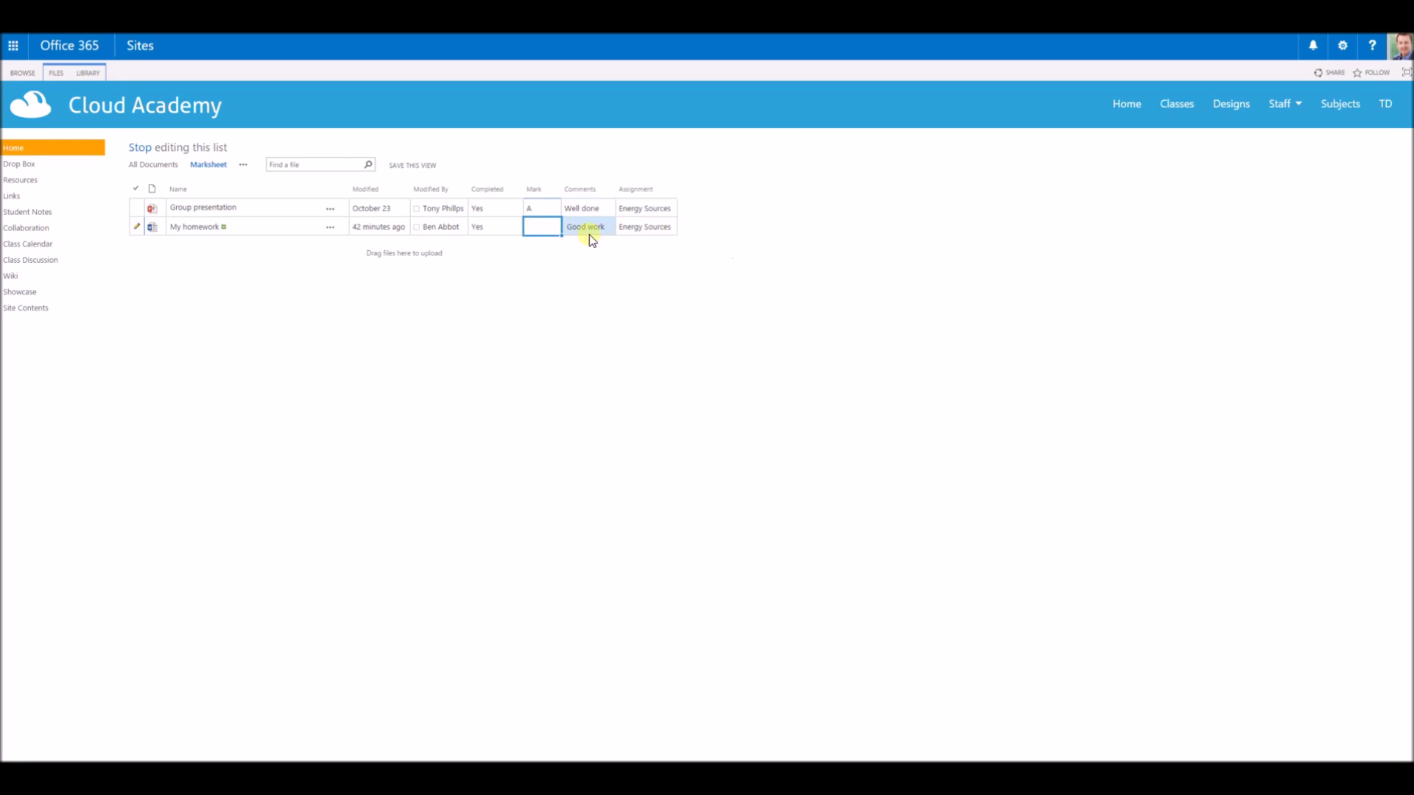
pyautogui.write('C')
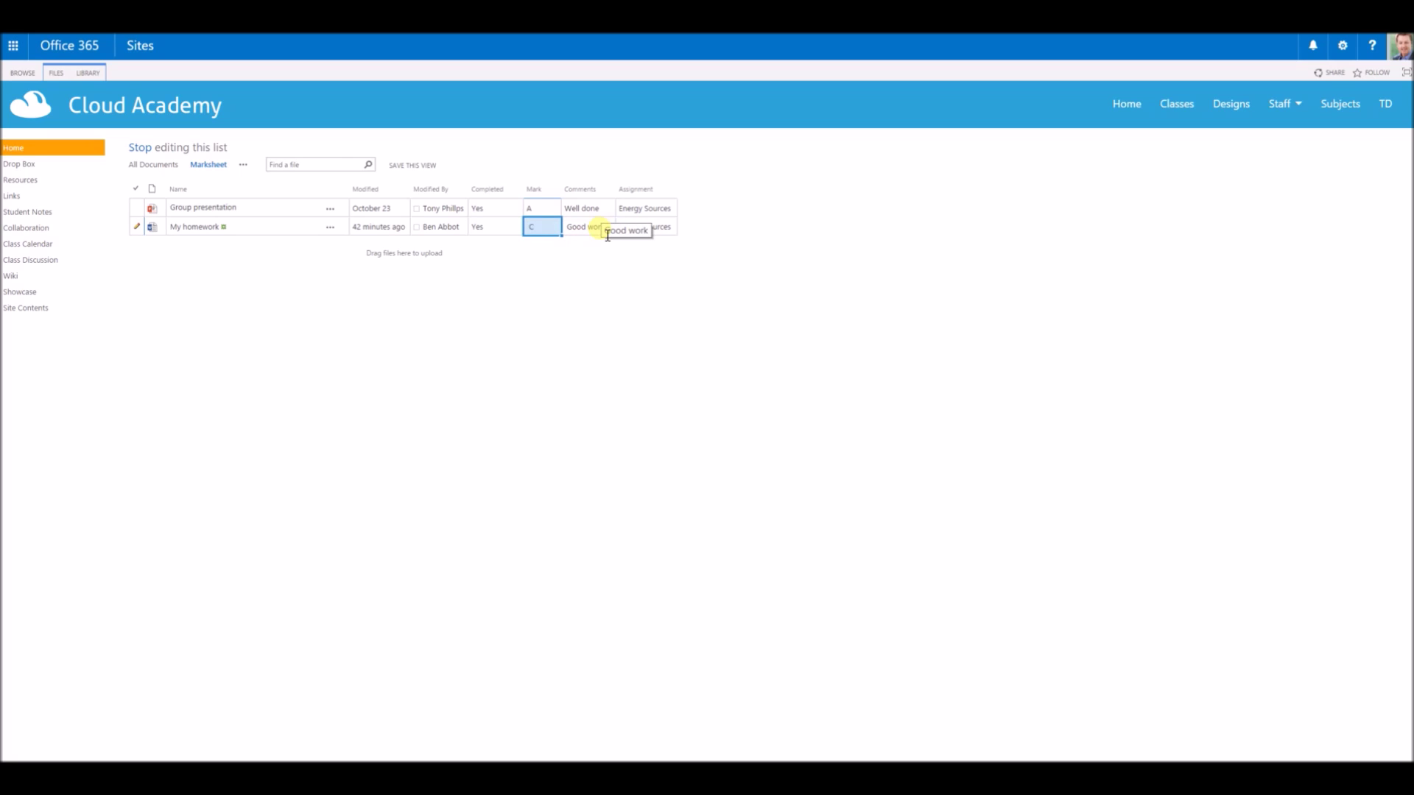
pyautogui.click(140, 146)
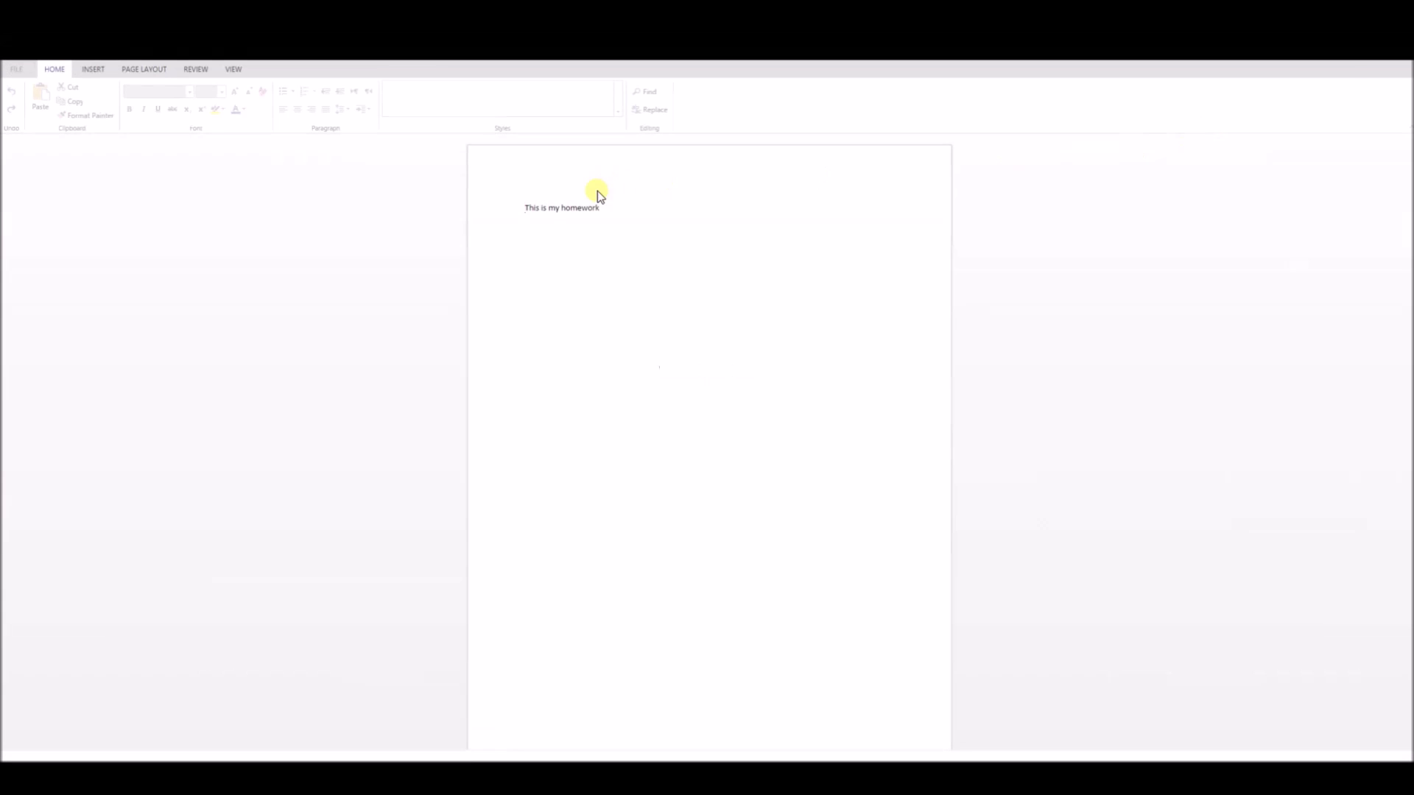
# Post a 'Needs more detail' review comment on the sentence 'This is my homework'.
pyautogui.moveTo(612, 217); pyautogui.dragTo(524, 209)
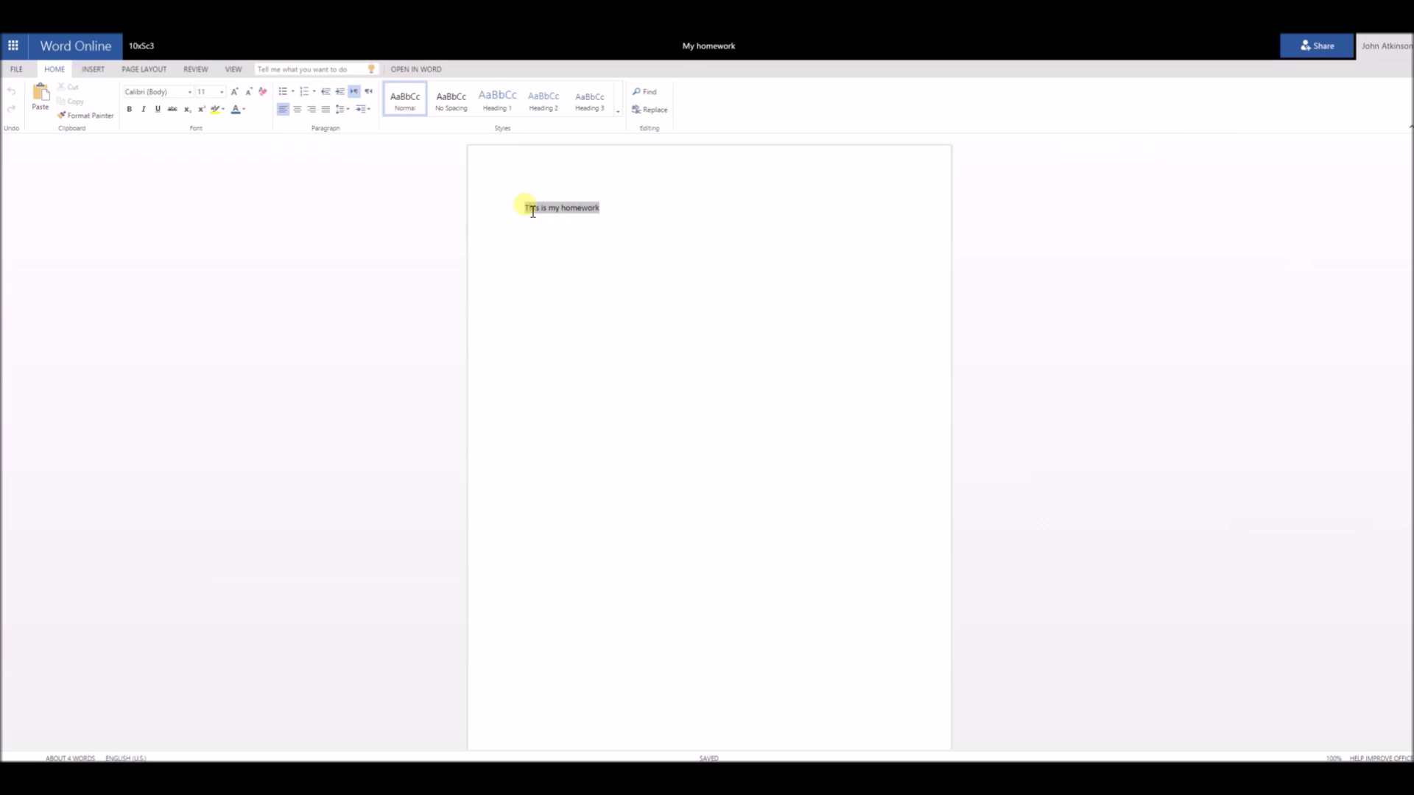
pyautogui.click(196, 70)
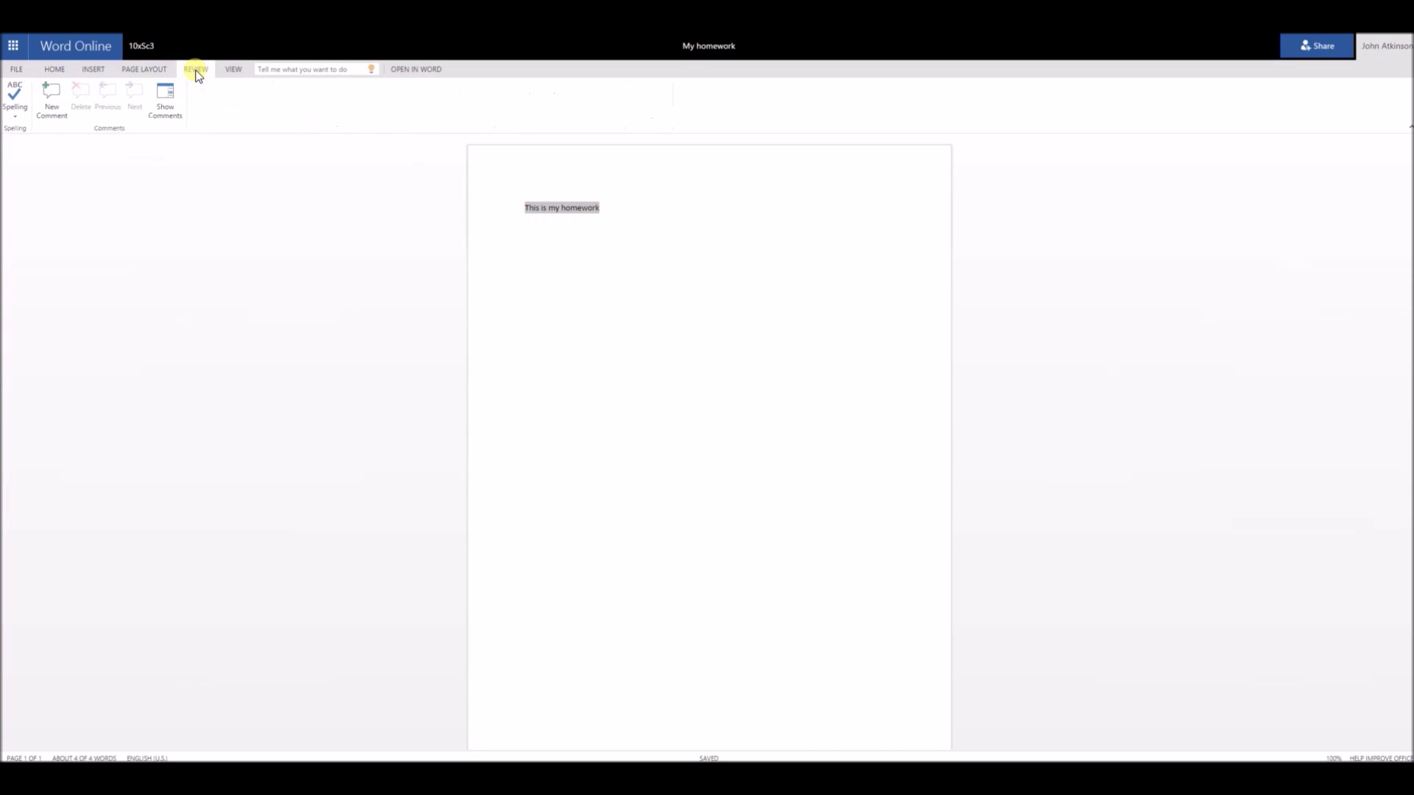
pyautogui.click(169, 103)
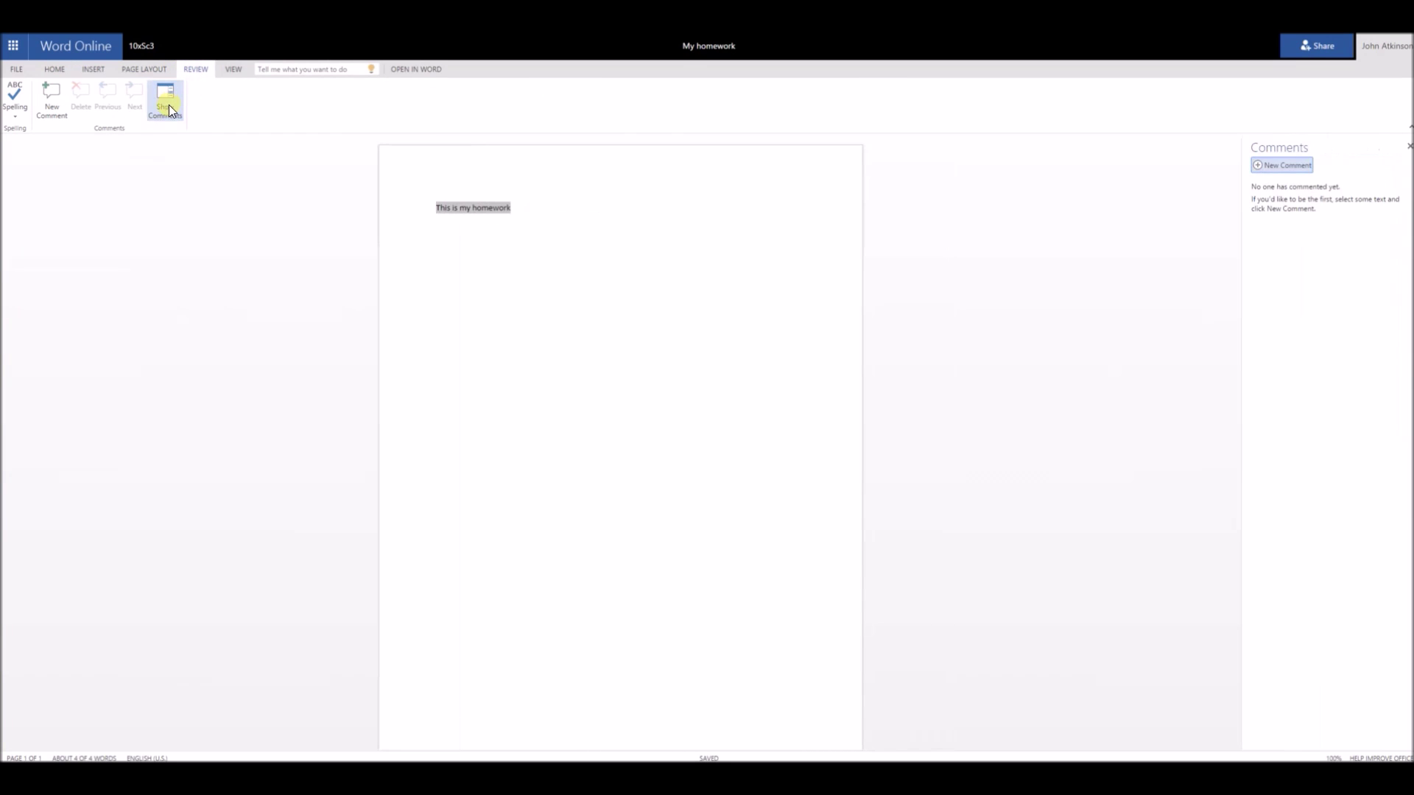
pyautogui.click(53, 112)
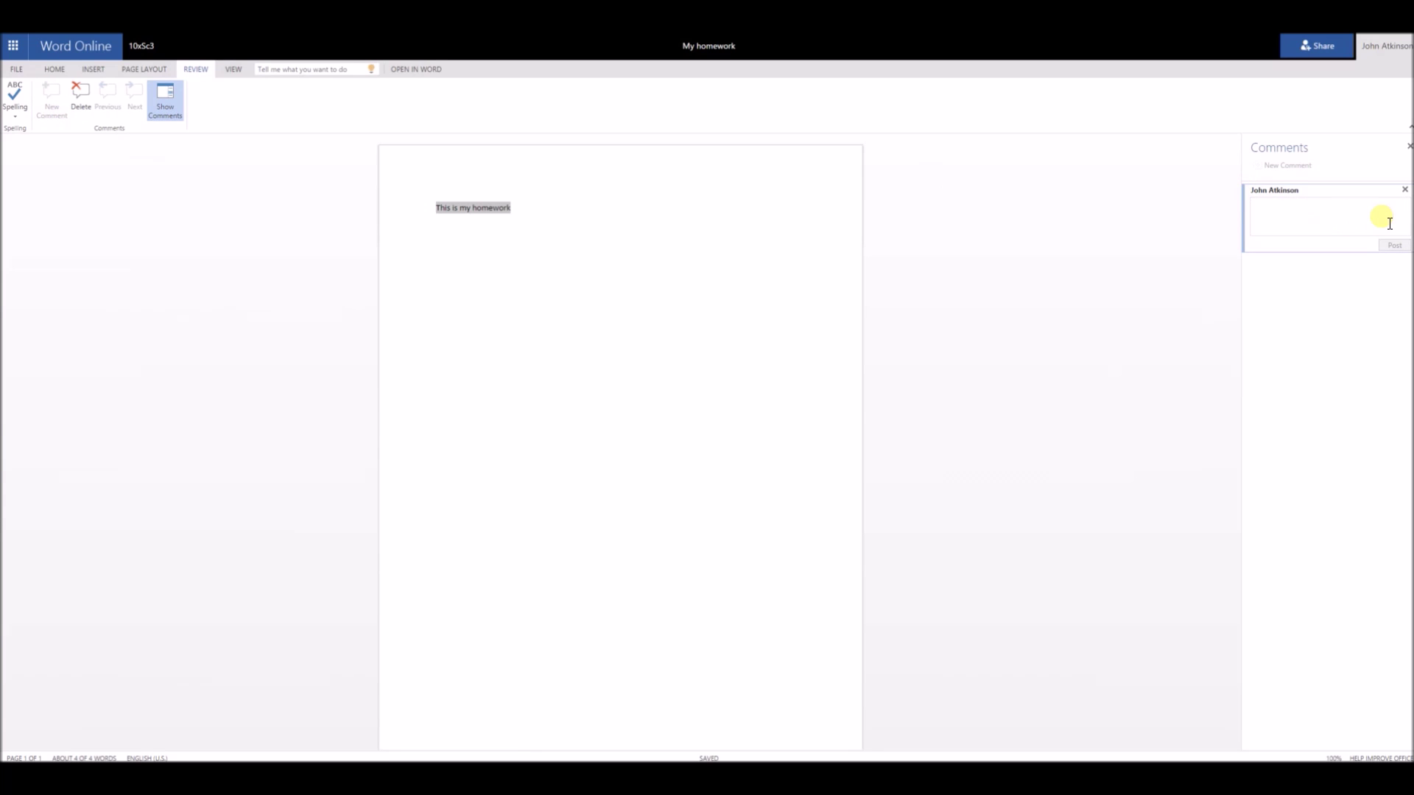
pyautogui.write('Needs more detail')
pyautogui.click(1395, 246)
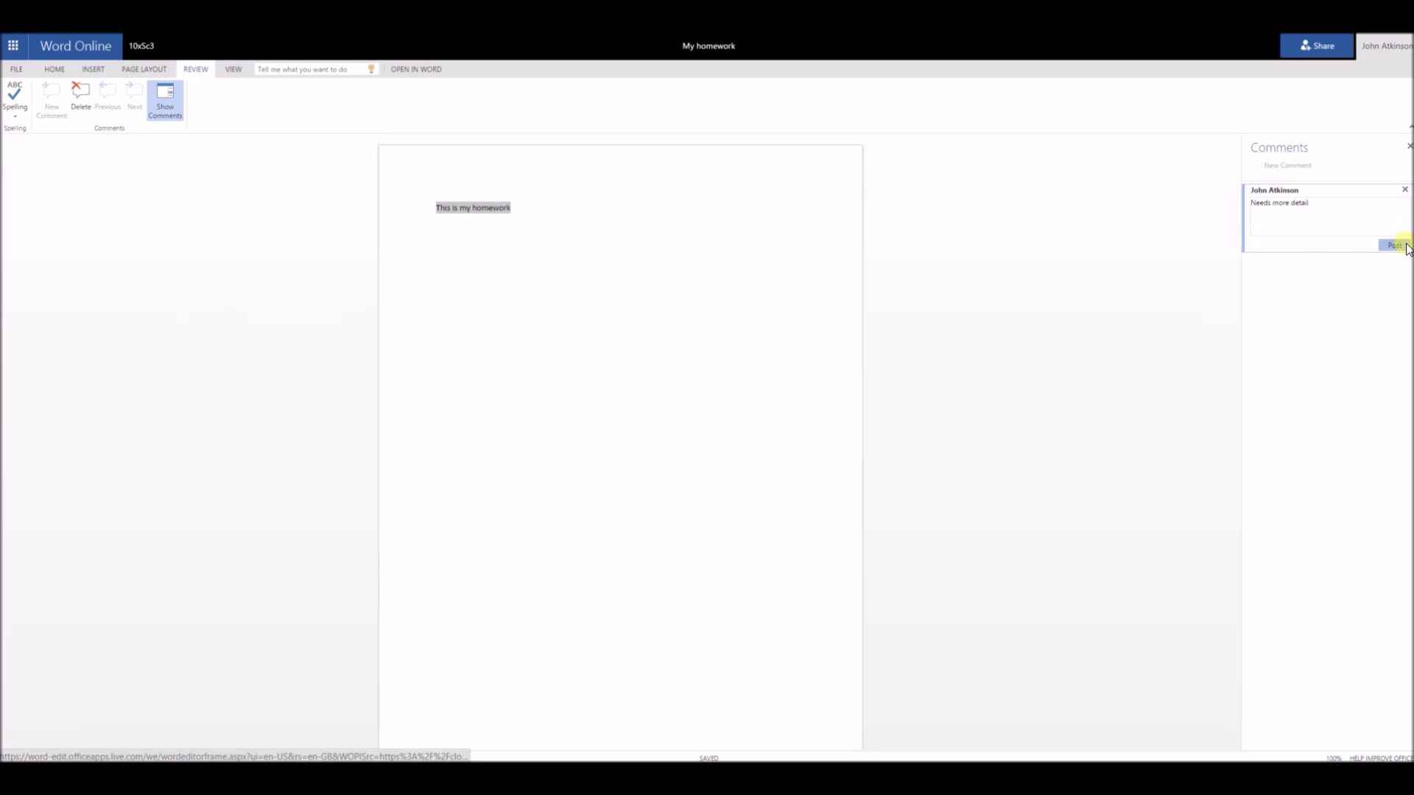
pyautogui.click(643, 220)
# Add the placeholder lines 'dsfsdf' and 'fsdfsdf' below the homework sentence.
pyautogui.press('Return')
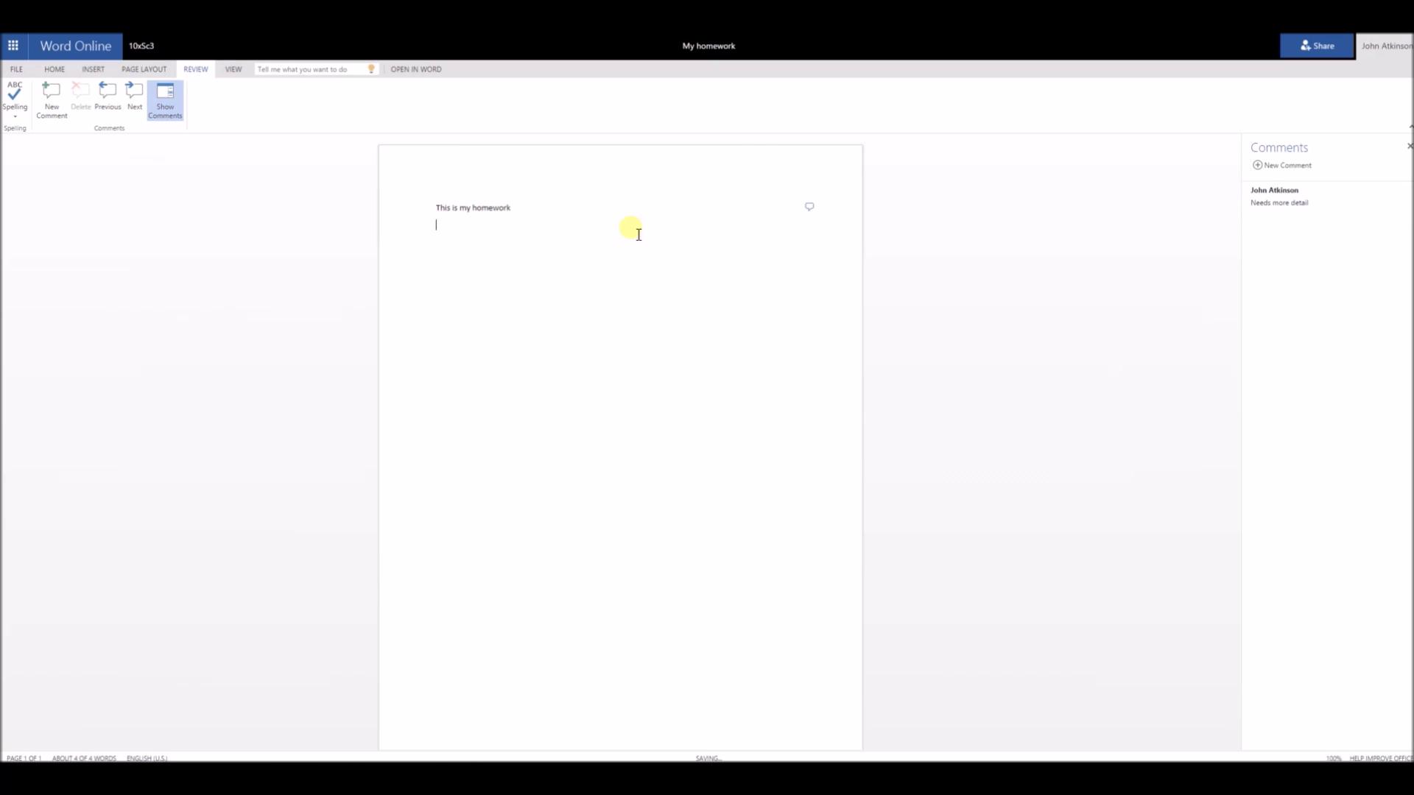
pyautogui.write('dsfsdf   fsdfsdf')
pyautogui.doubleClick(467, 244)
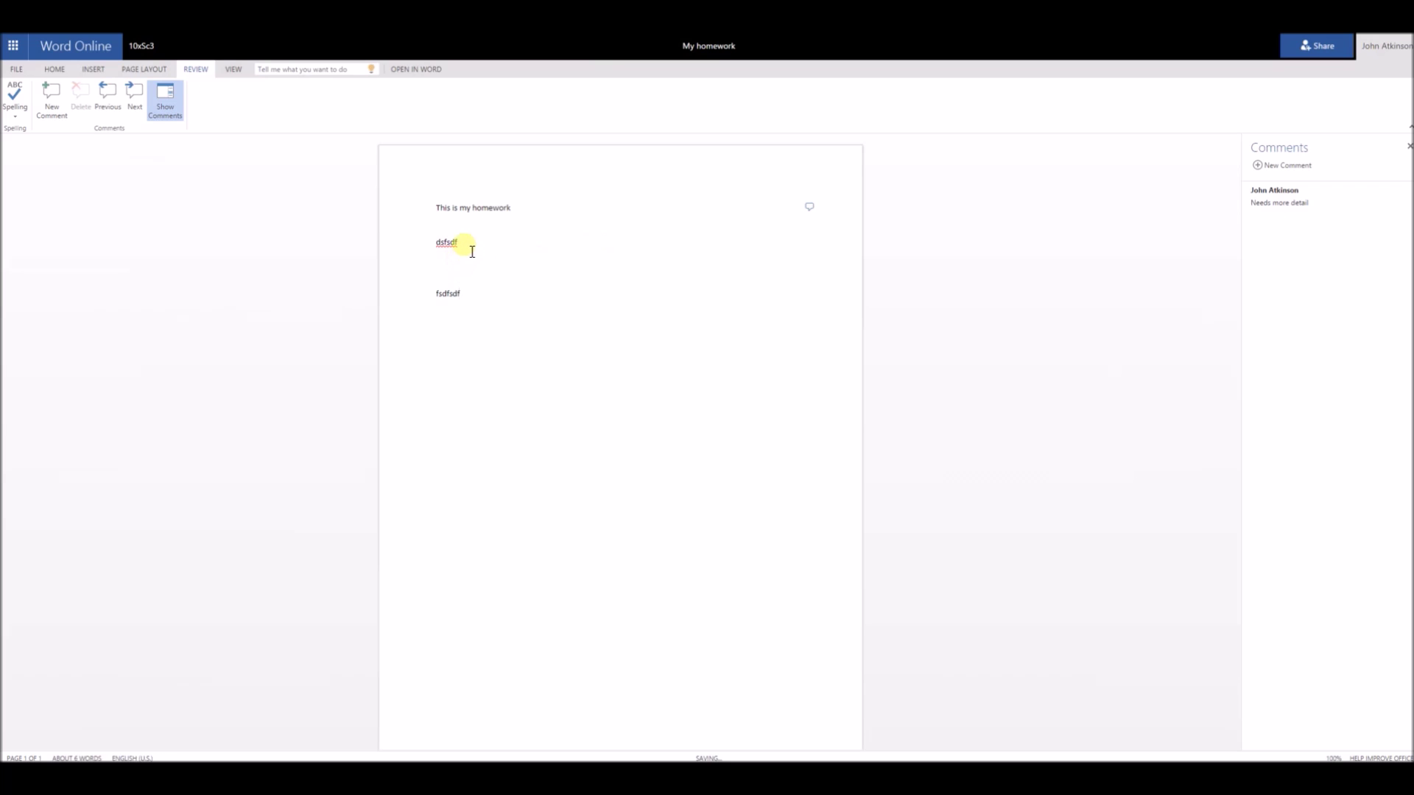
# Post the comment 'What does this mean?' on the fsdfsdf line.
pyautogui.moveTo(467, 294); pyautogui.dragTo(435, 301)
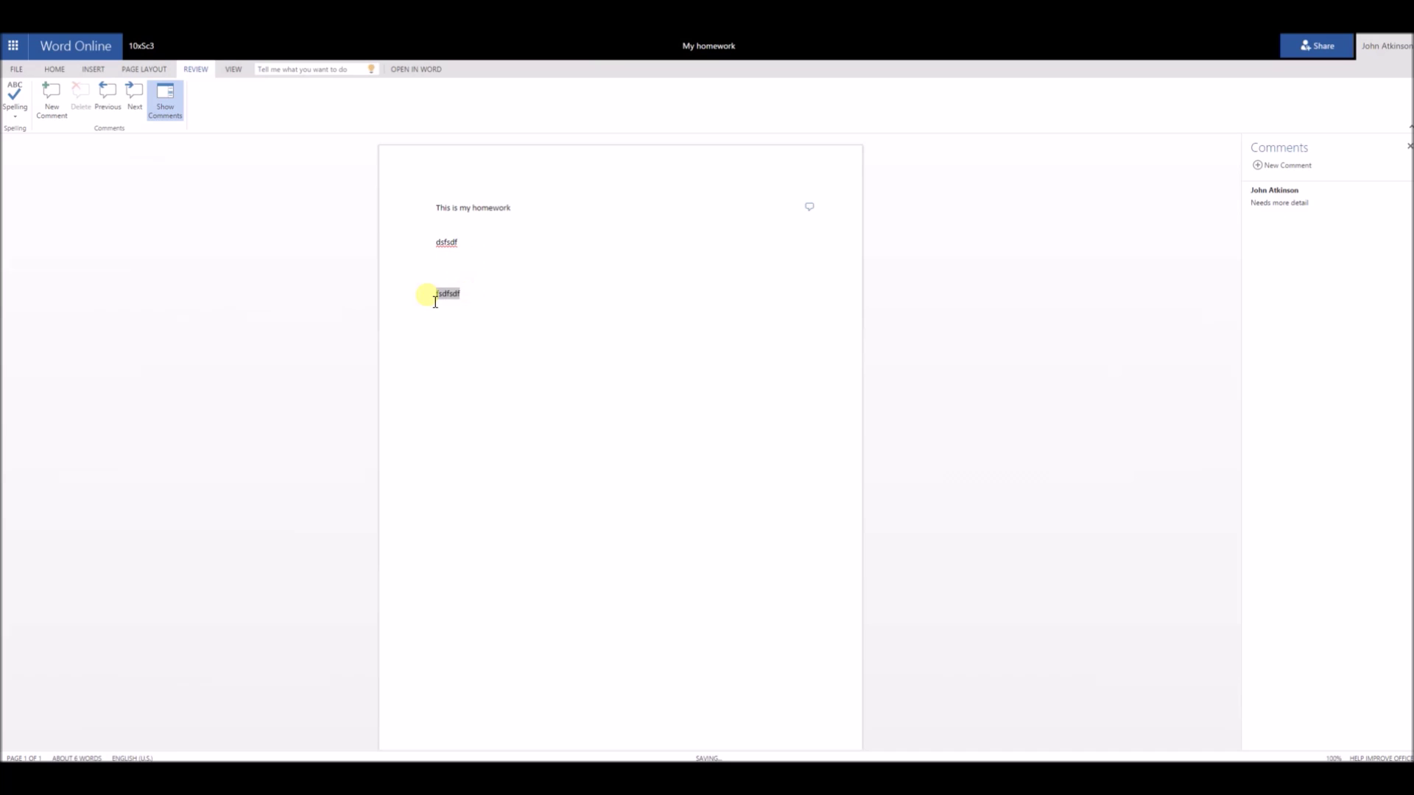
pyautogui.click(59, 114)
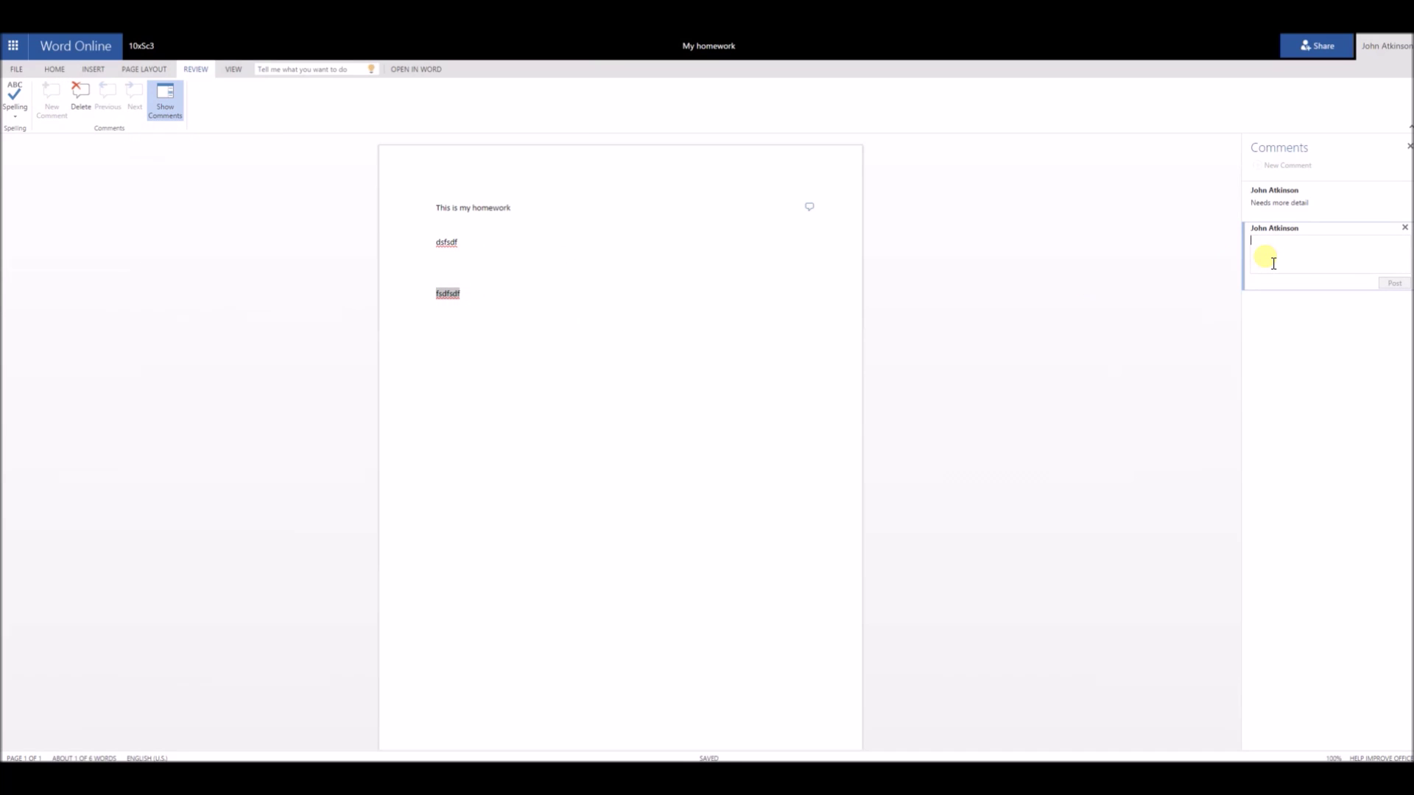
pyautogui.write('What does this mean?')
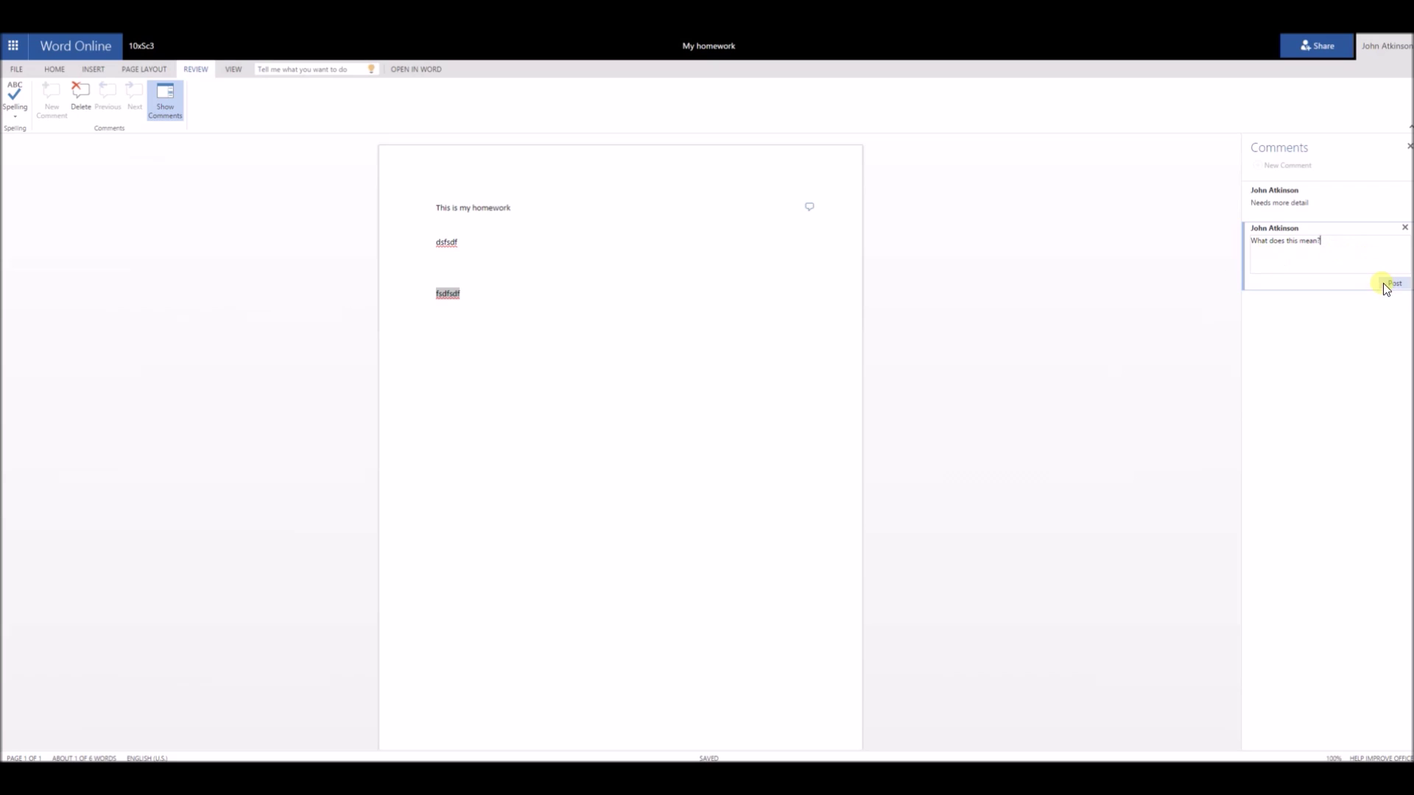
pyautogui.click(1393, 284)
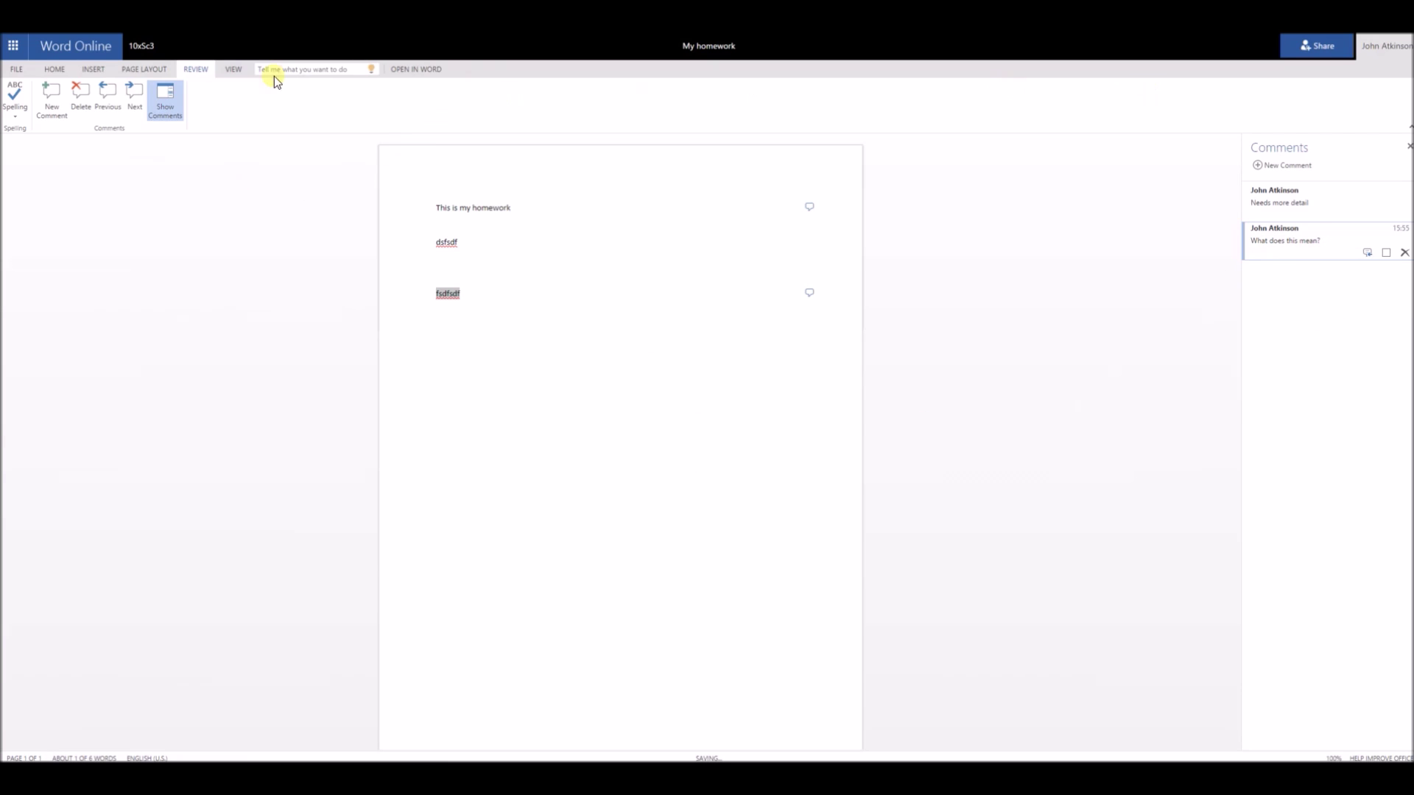
# Open and close the File backstage twice, then switch the document to reading view.
pyautogui.click(13, 69)
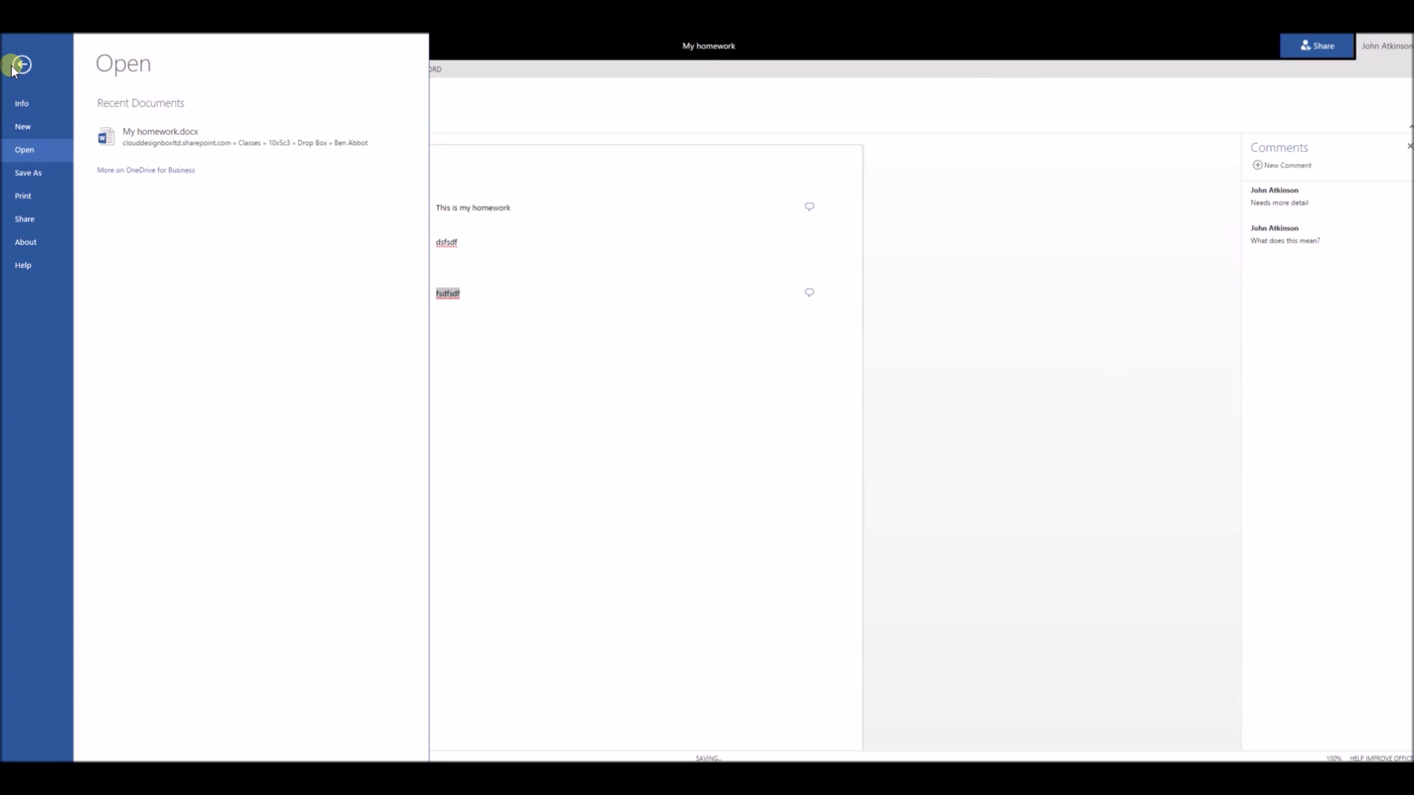
pyautogui.click(12, 69)
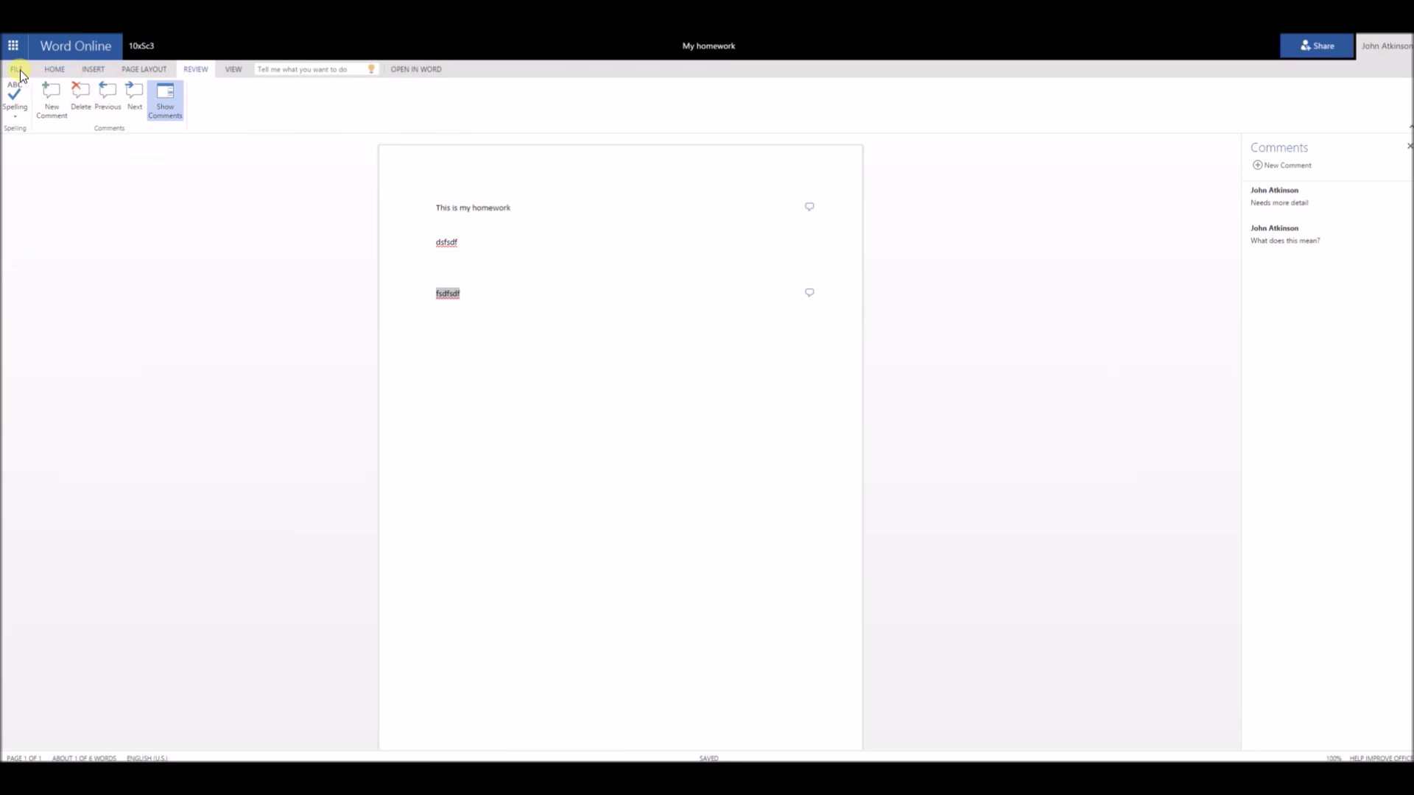
pyautogui.click(18, 71)
pyautogui.click(24, 59)
pyautogui.click(147, 50)
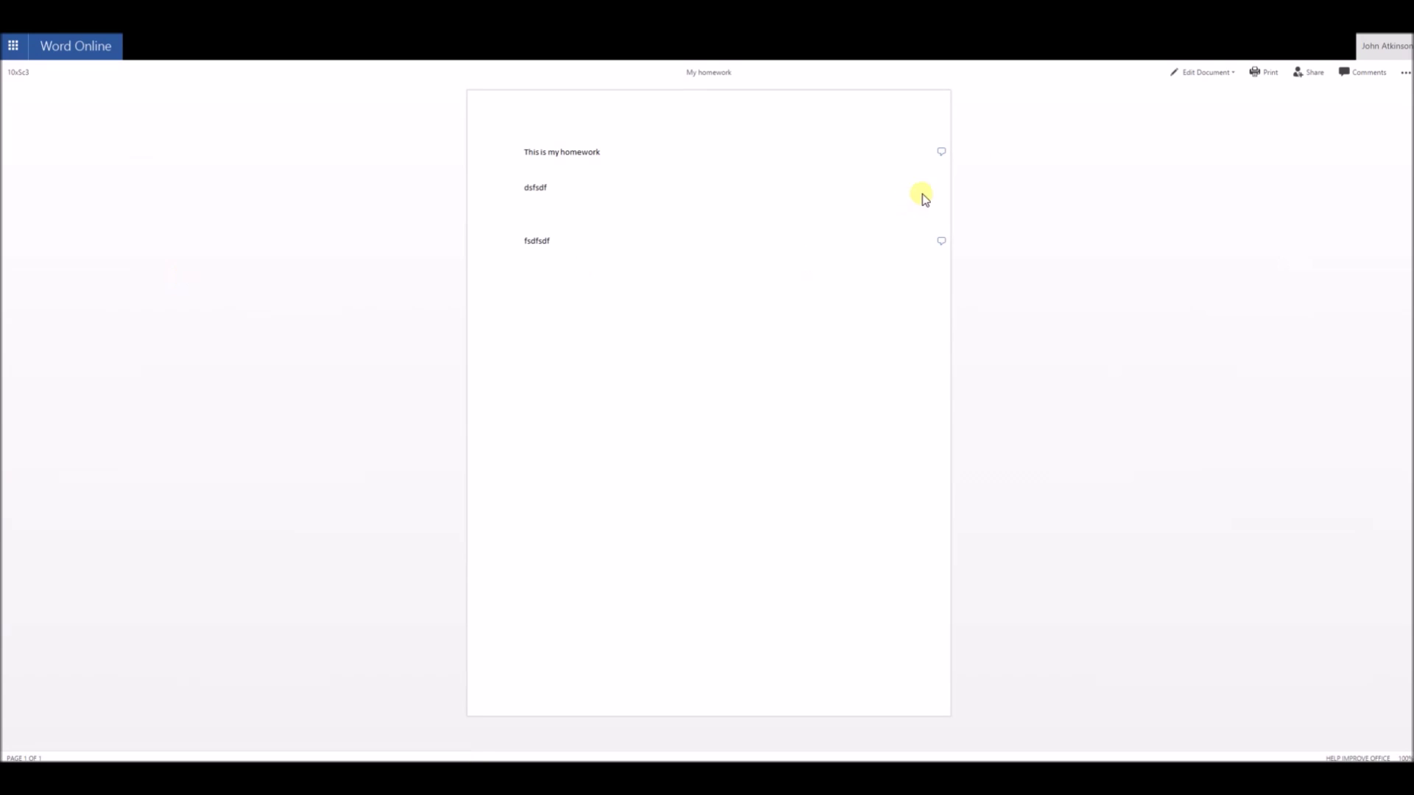
# View the 'Needs more detail' and 'What does this mean?' comments beside their lines.
pyautogui.click(941, 151)
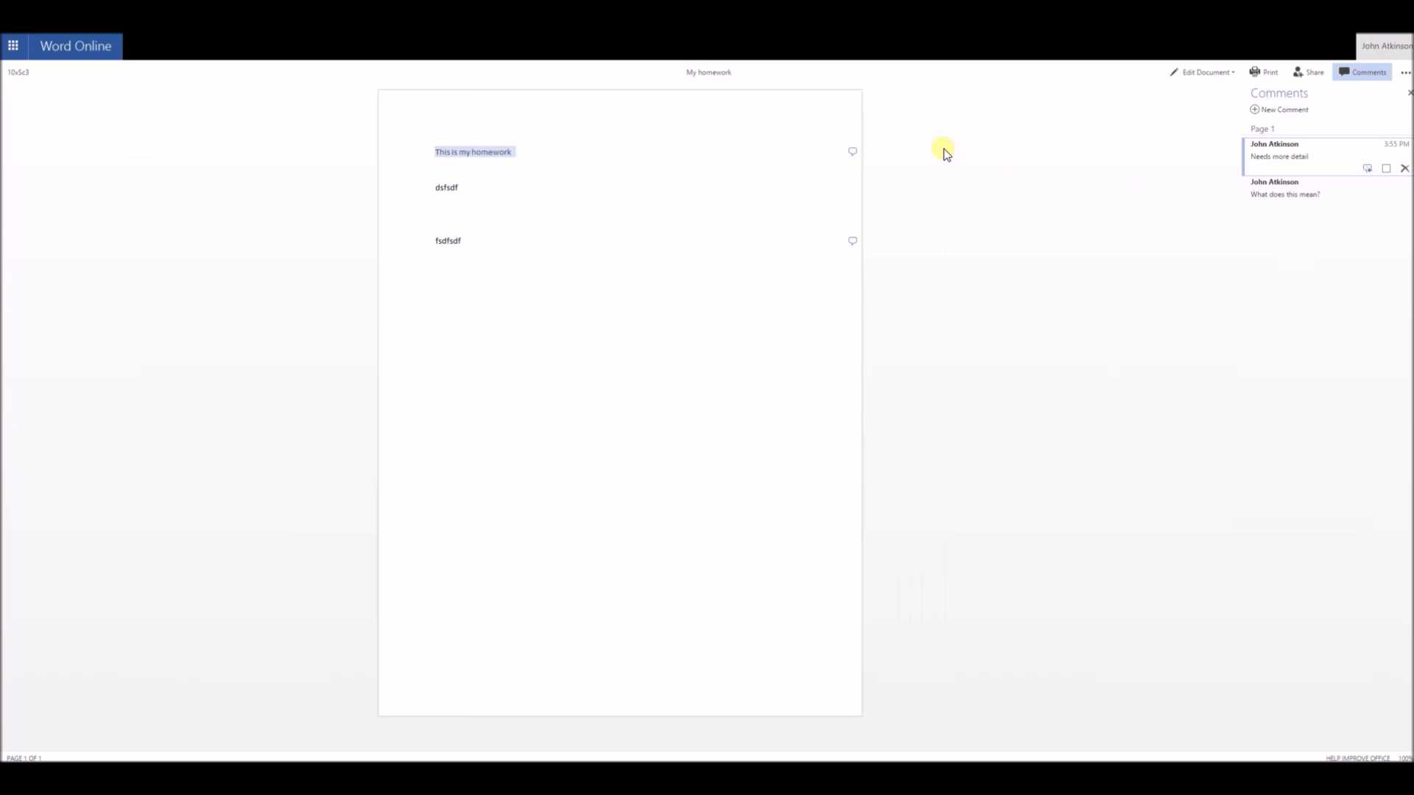
pyautogui.click(853, 243)
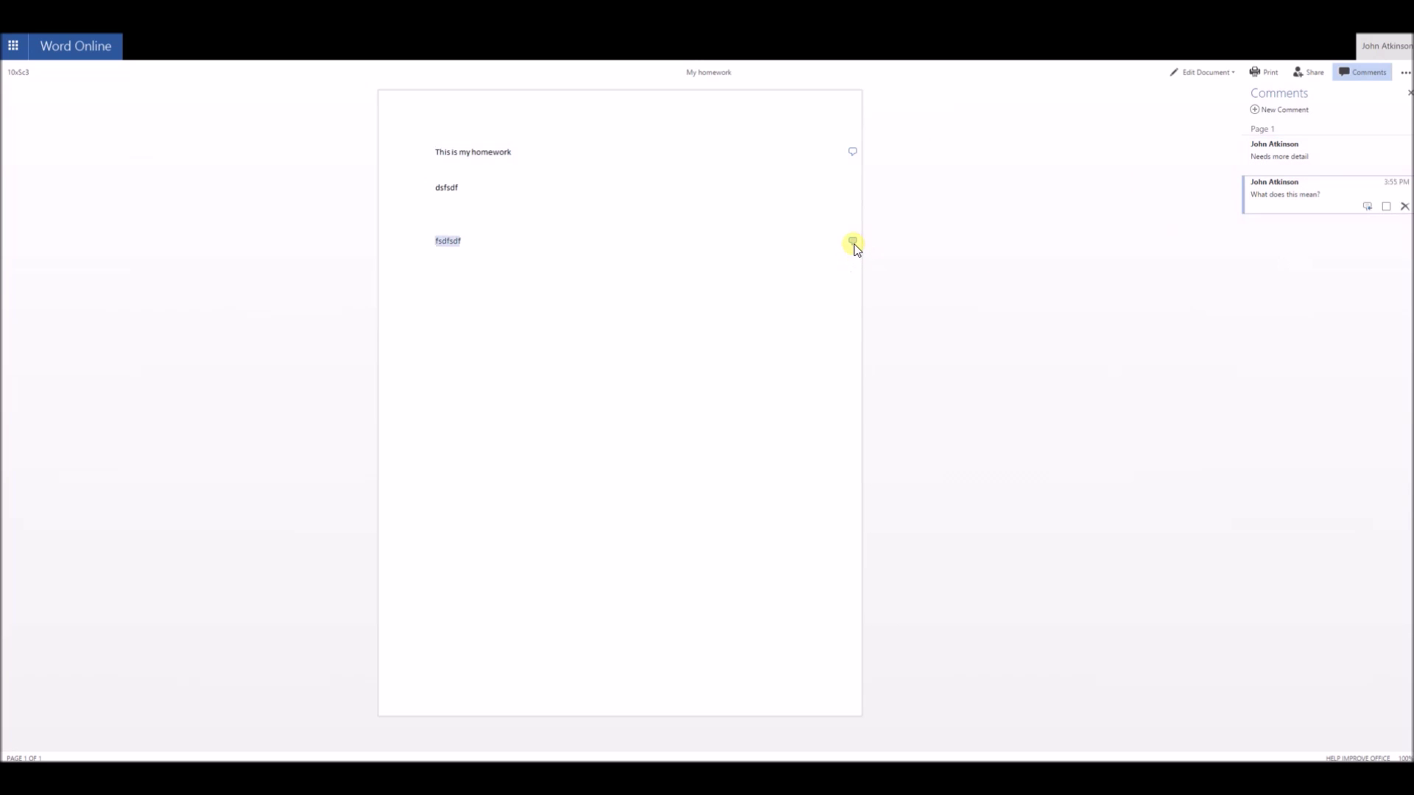
pyautogui.click(852, 151)
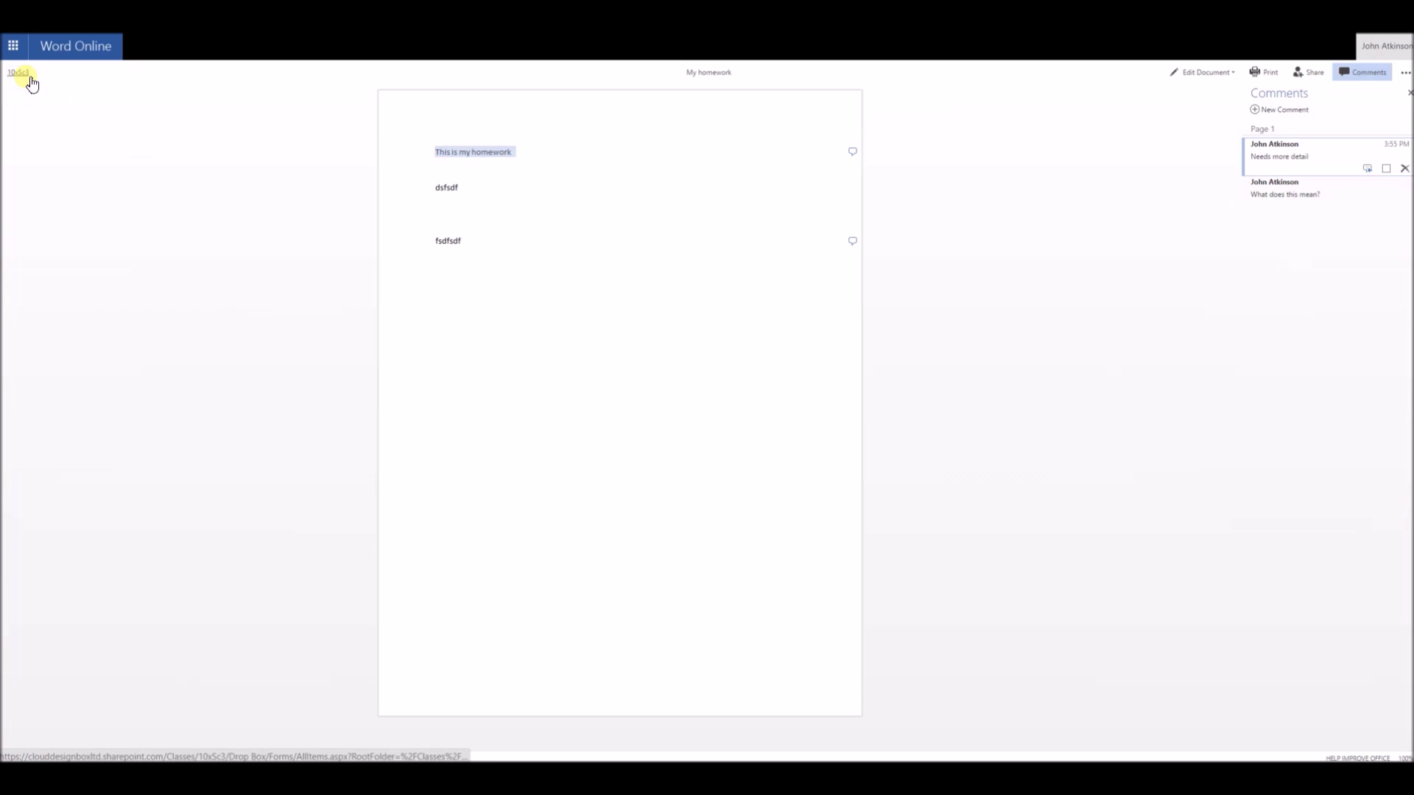
# Go back to the 10xSc3 Drop Box library, then to the class home page.
pyautogui.click(29, 81)
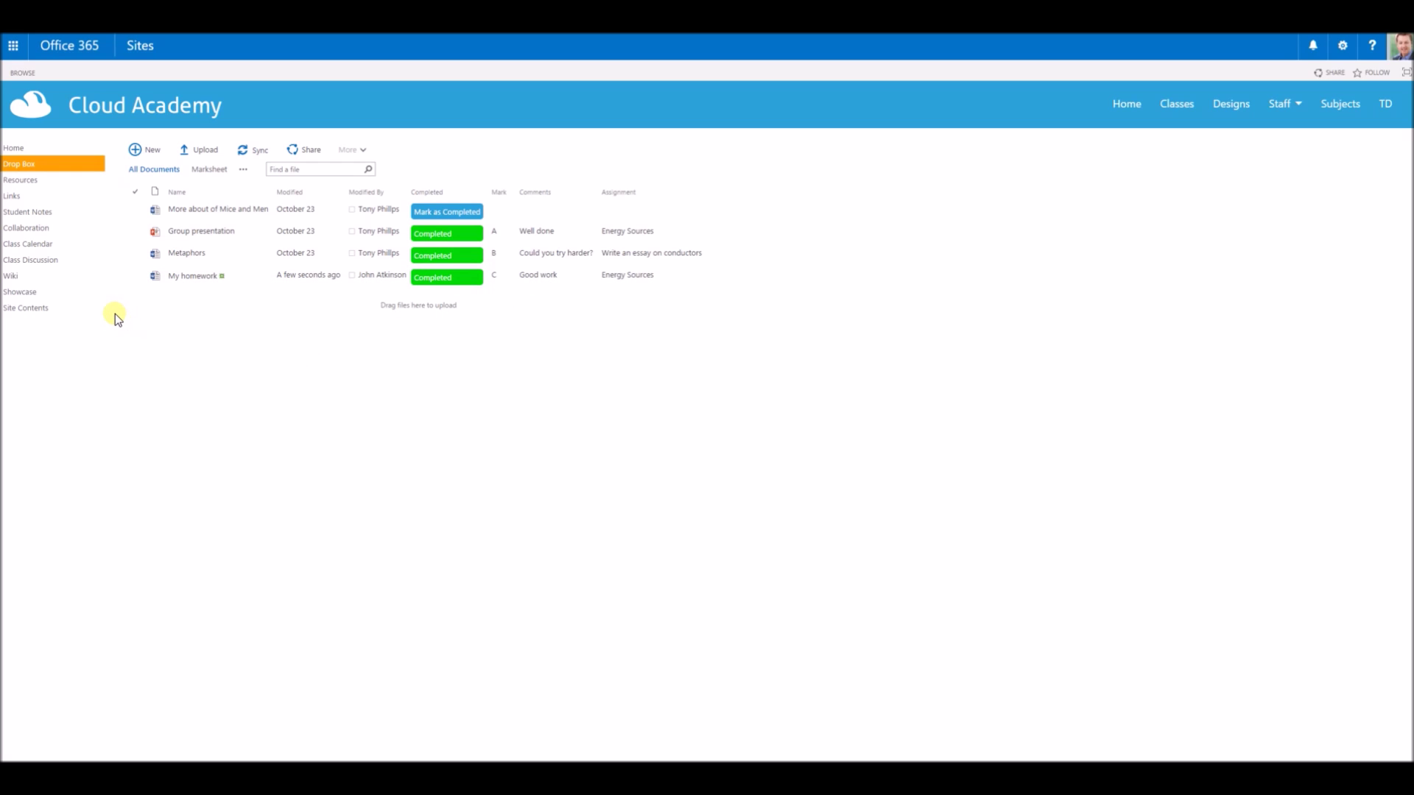
pyautogui.click(37, 151)
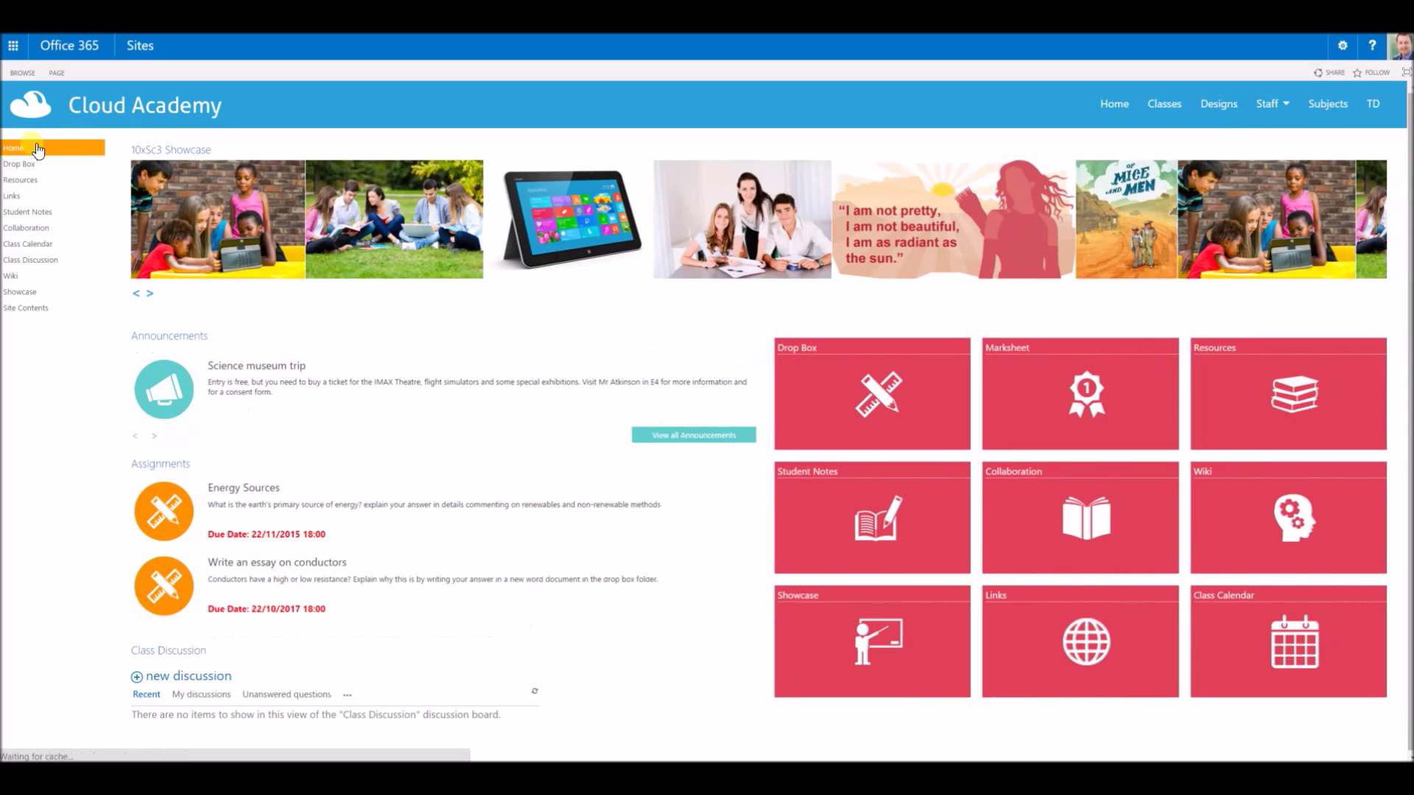